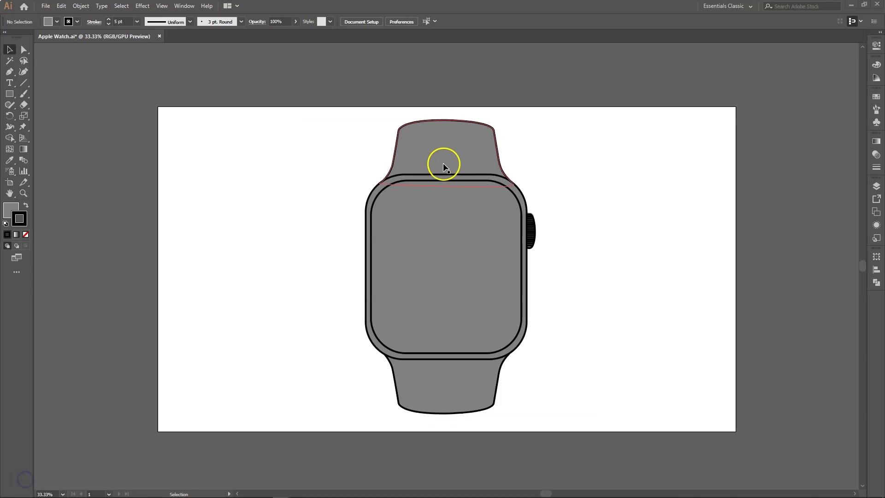
Fill the top watch strap with a linear gradient
click(435, 155)
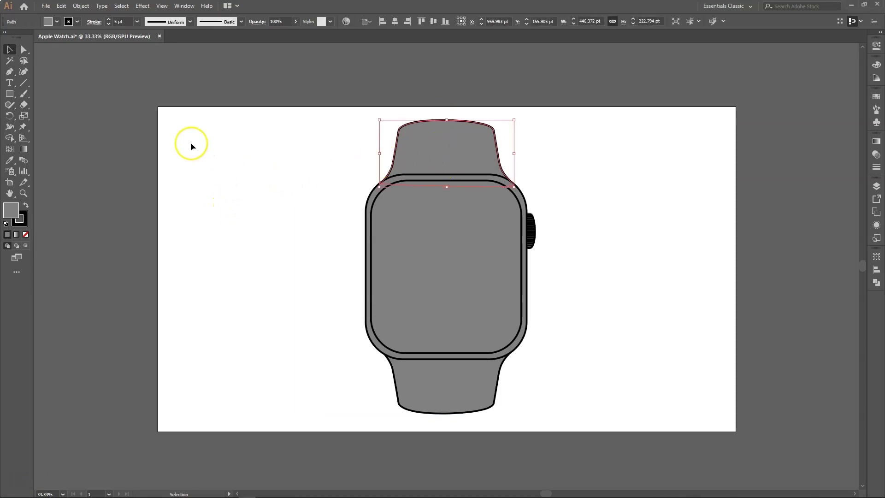
click(25, 152)
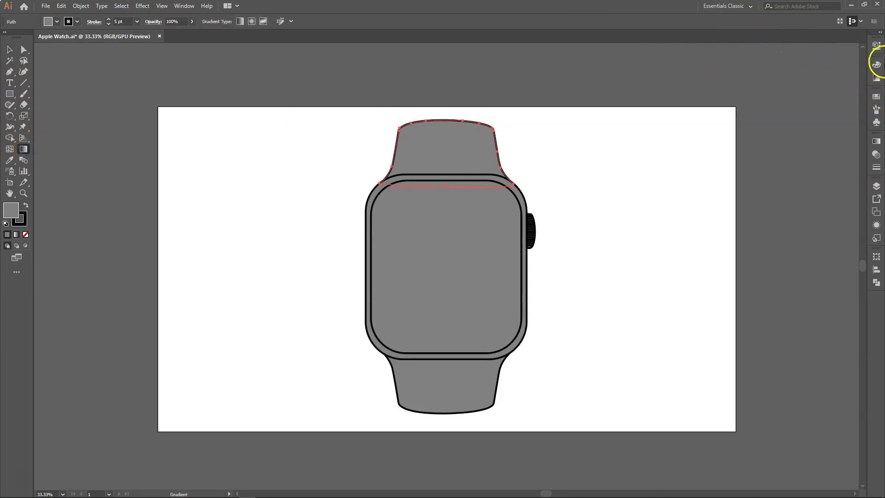
click(876, 45)
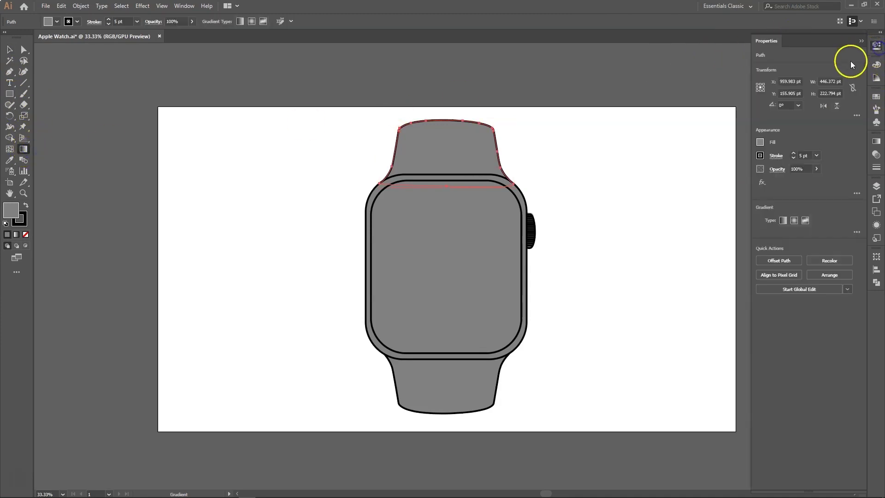
click(782, 221)
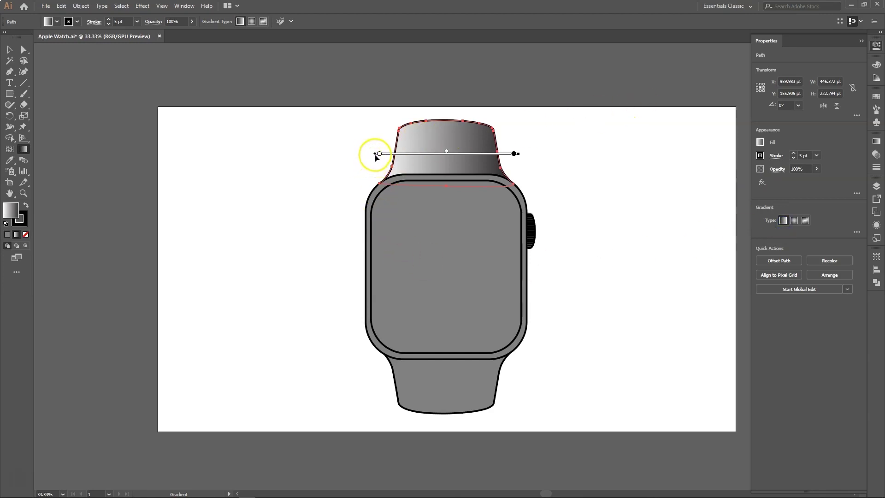
Angle the strap gradient diagonally from its upper-left corner, shortened to end near the case top
drag(377, 154, 407, 138)
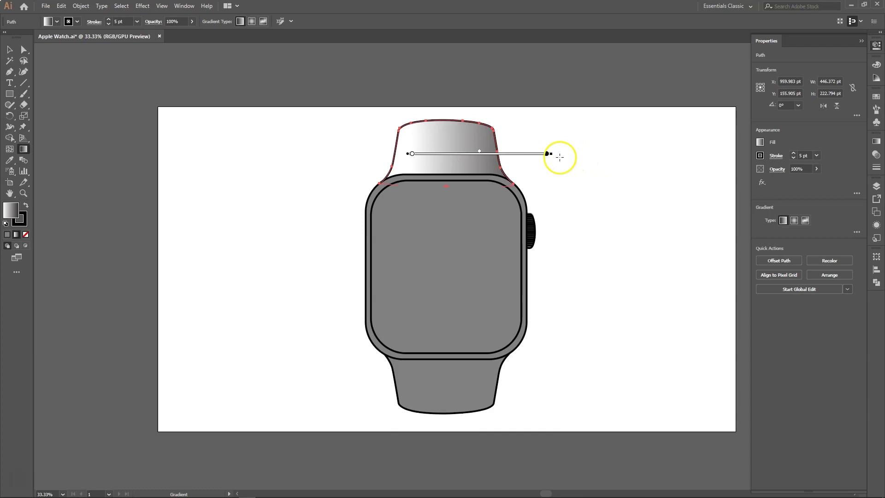
click(554, 155)
mouse_move(554, 155)
mouse_down()
mouse_move(525, 198)
mouse_move(487, 223)
mouse_up()
drag(414, 139, 401, 130)
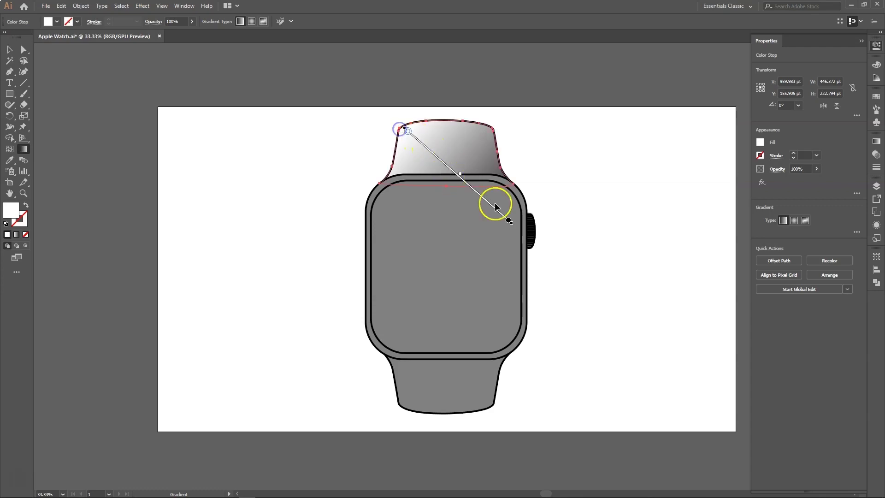
click(509, 222)
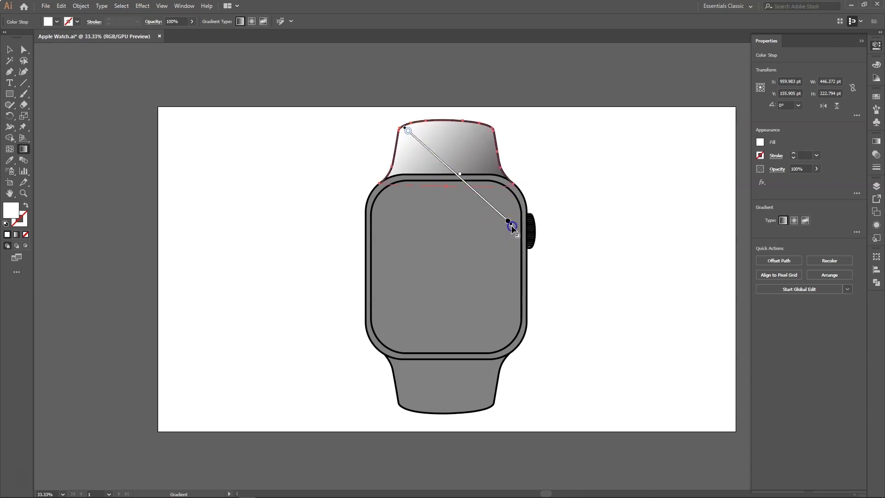
mouse_move(512, 226)
mouse_down()
mouse_move(500, 191)
mouse_move(452, 179)
mouse_up()
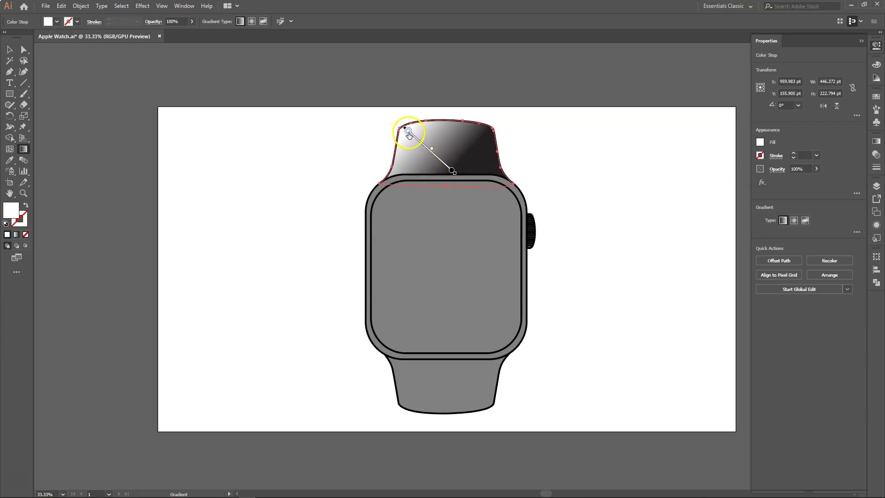
drag(408, 134, 409, 133)
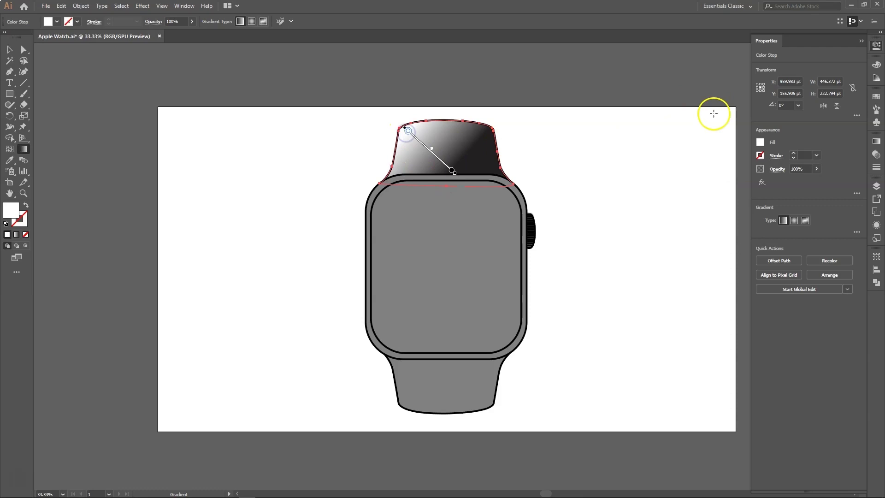
Set the strap gradient's start stop to a grey swatch
click(759, 143)
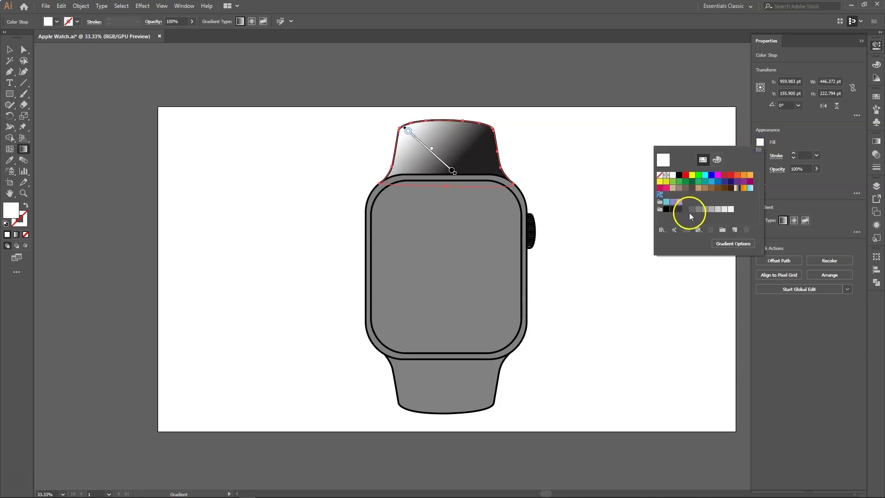
click(691, 210)
click(462, 223)
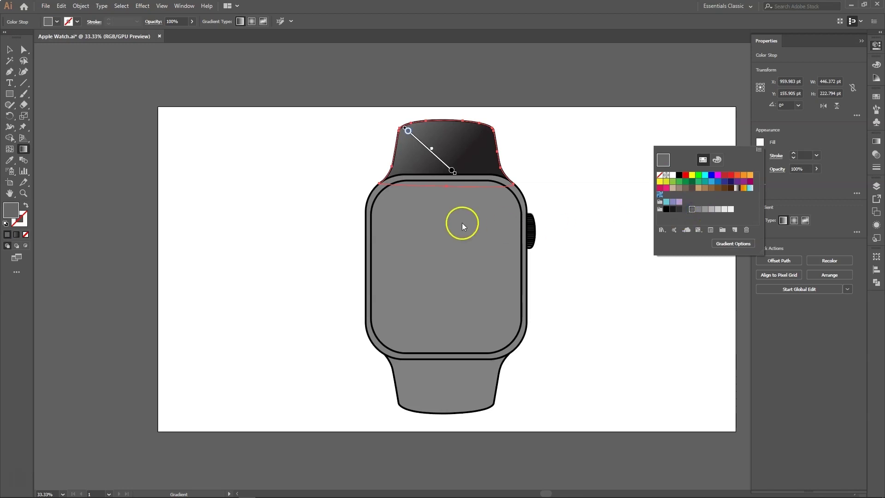
Darken the strap gradient's end stop to near-black grey R=51 G=51 B=51
click(452, 170)
click(452, 170)
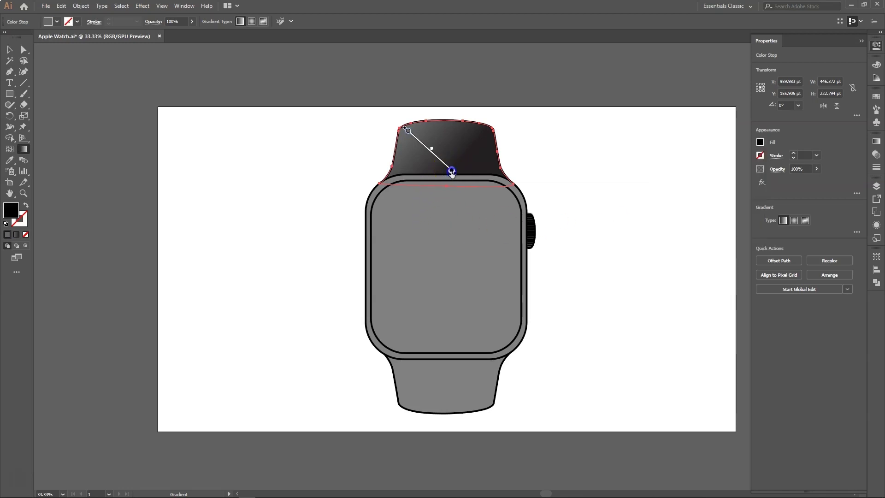
click(760, 142)
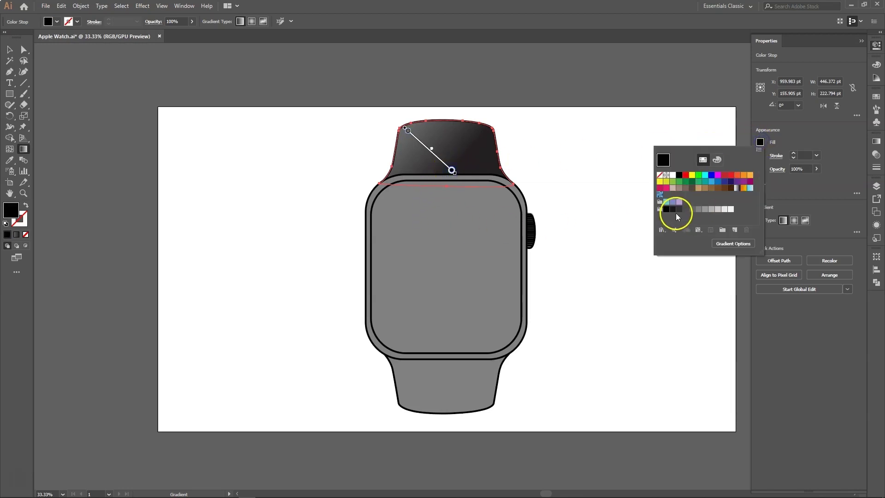
click(690, 210)
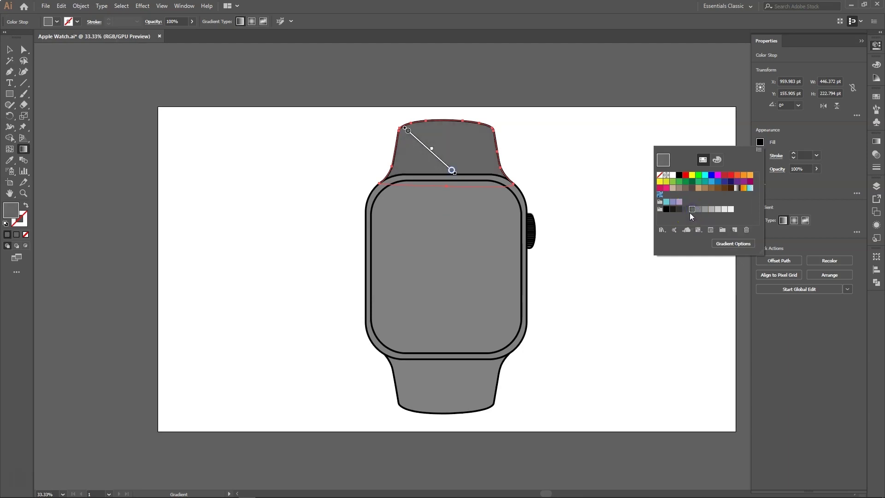
click(685, 209)
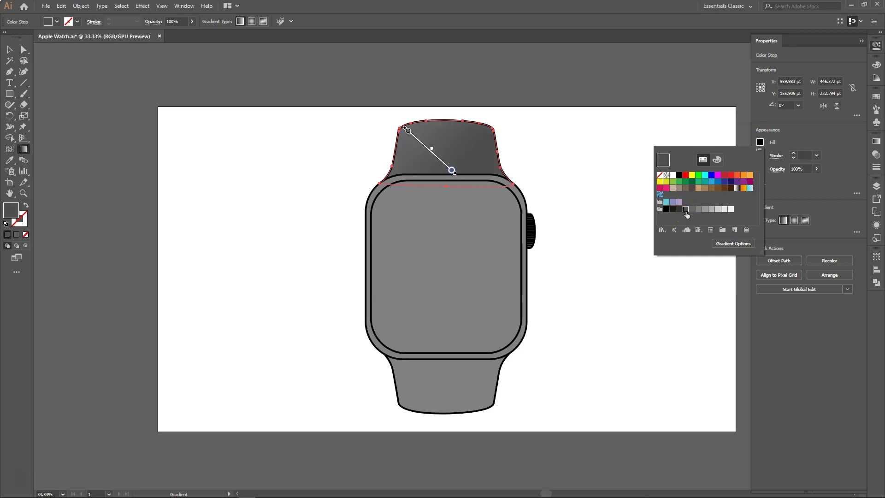
click(679, 210)
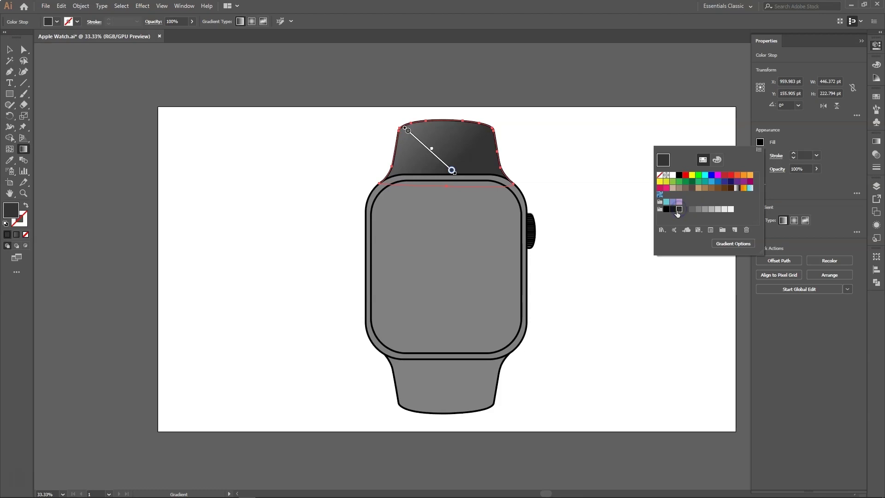
click(673, 209)
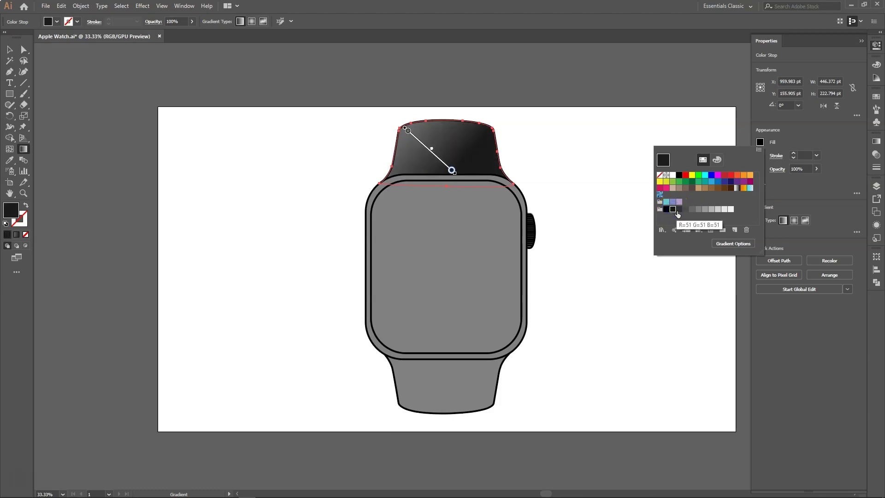
click(602, 164)
Copy the top strap's charcoal gradient onto the bottom strap with the Eyedropper
key(v)
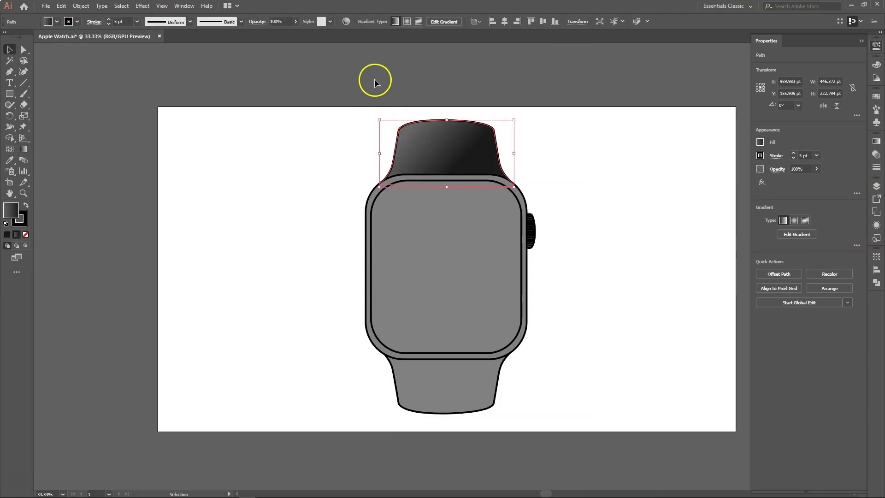
click(374, 81)
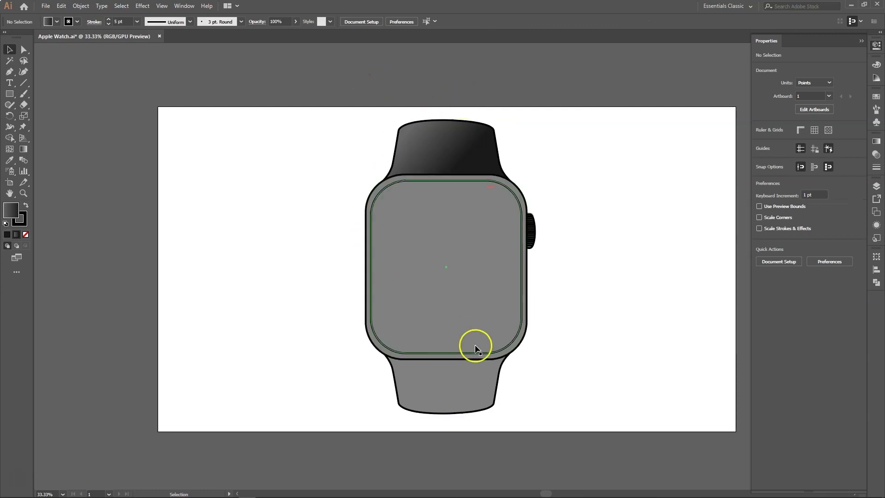
click(446, 395)
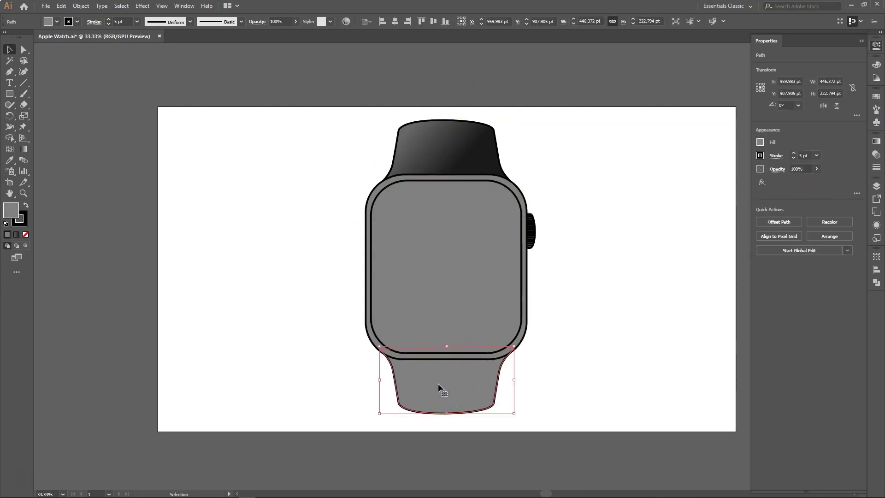
key(i)
click(440, 138)
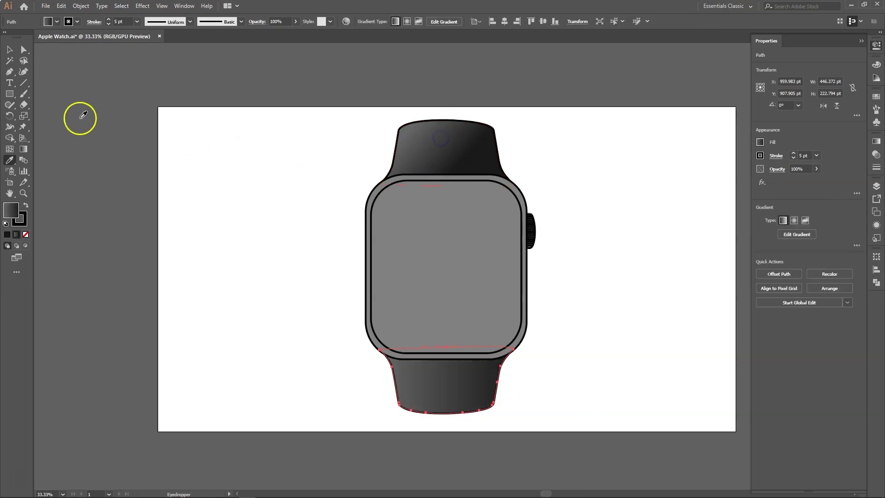
click(10, 50)
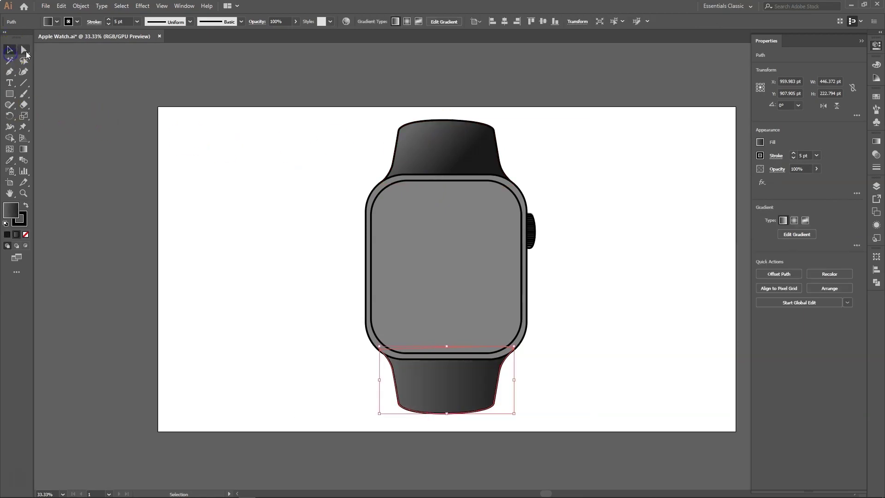
click(327, 75)
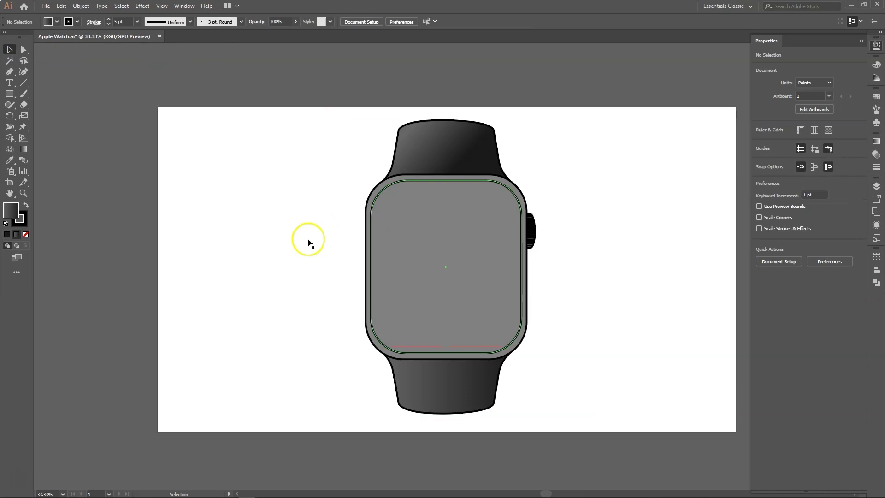
Apply a linear gradient to the watch case, stretched from its top-left to bottom-right corner
click(374, 196)
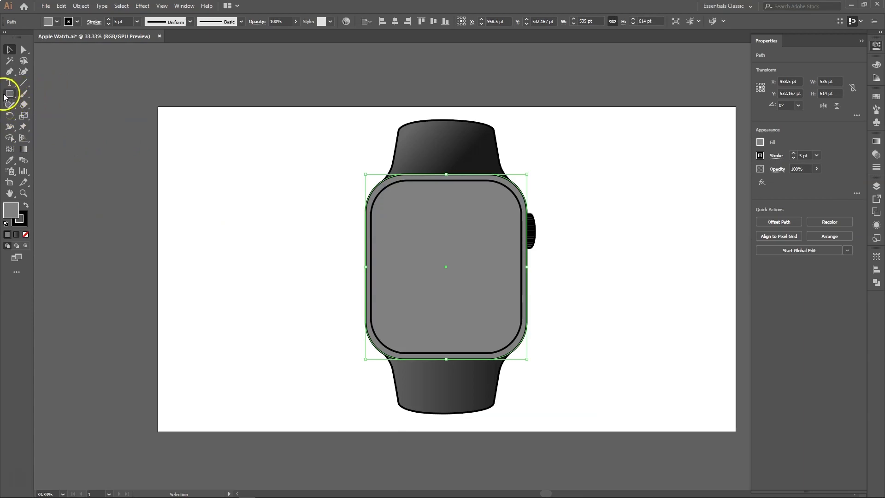
click(22, 150)
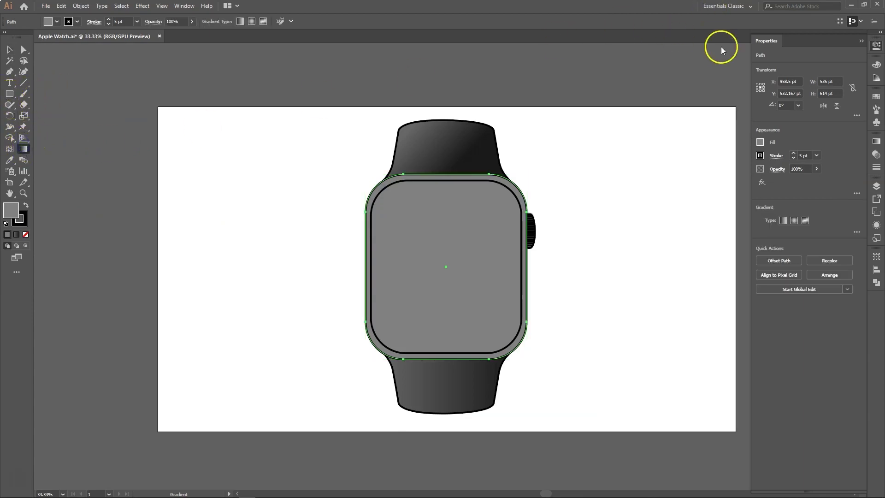
click(783, 220)
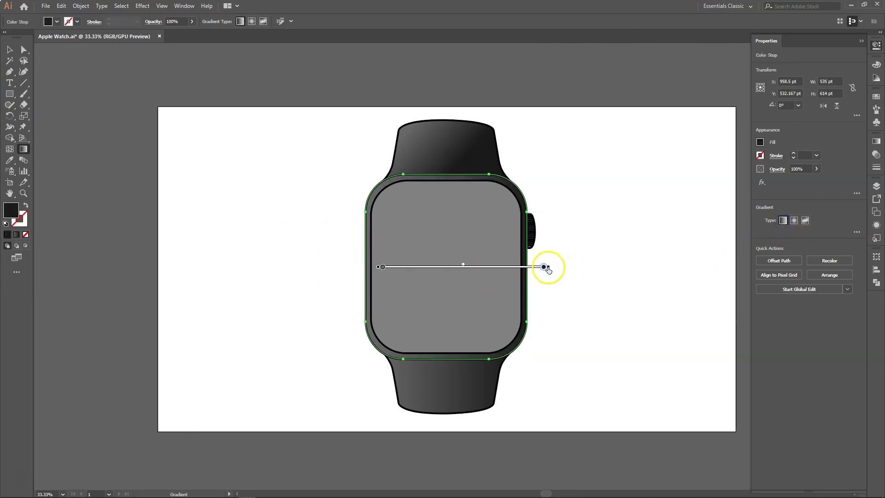
mouse_move(551, 264)
mouse_down()
mouse_move(557, 291)
mouse_move(492, 367)
mouse_up()
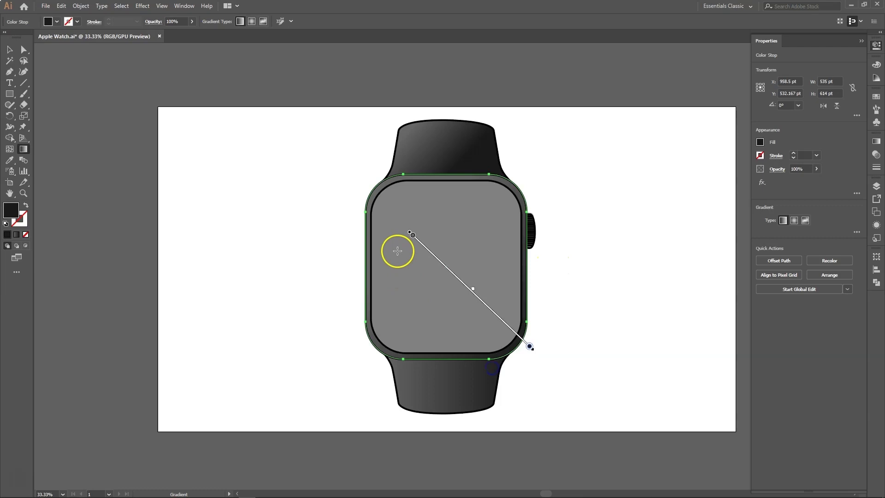
mouse_move(414, 237)
mouse_down()
mouse_move(380, 186)
mouse_move(372, 196)
mouse_up()
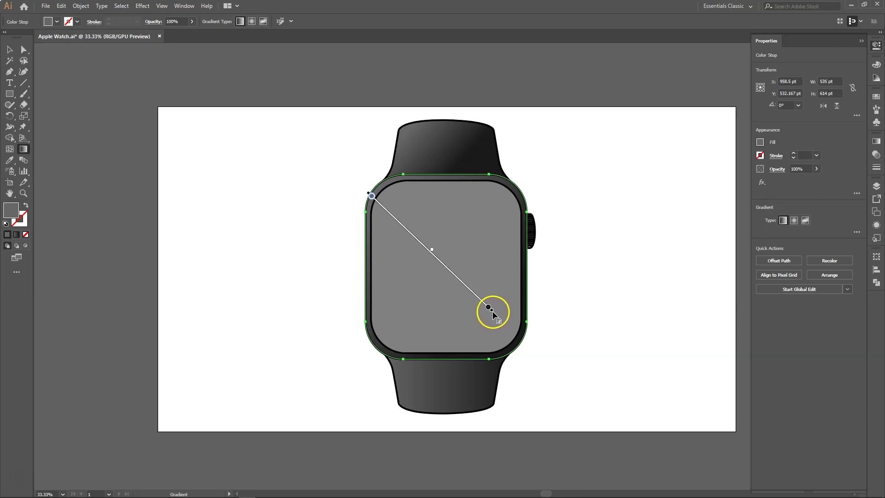
drag(495, 312, 517, 346)
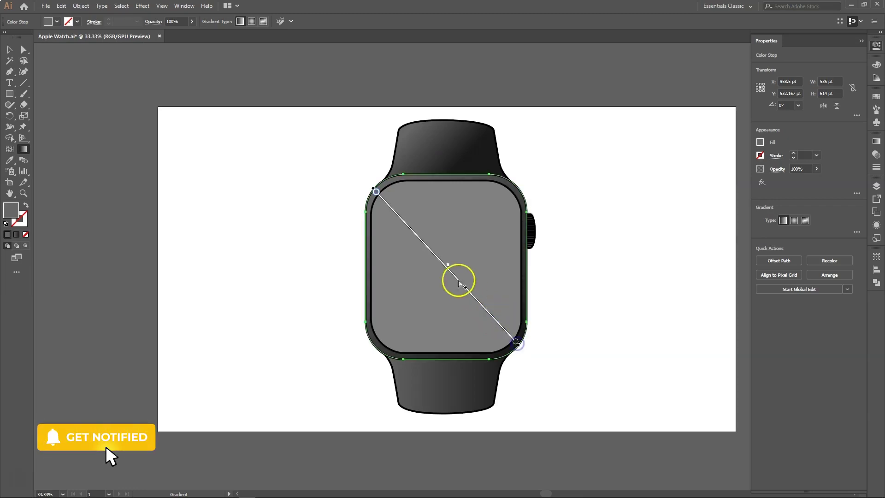
Recolour both case gradient stops in light greys and adjust the shading balance
click(760, 142)
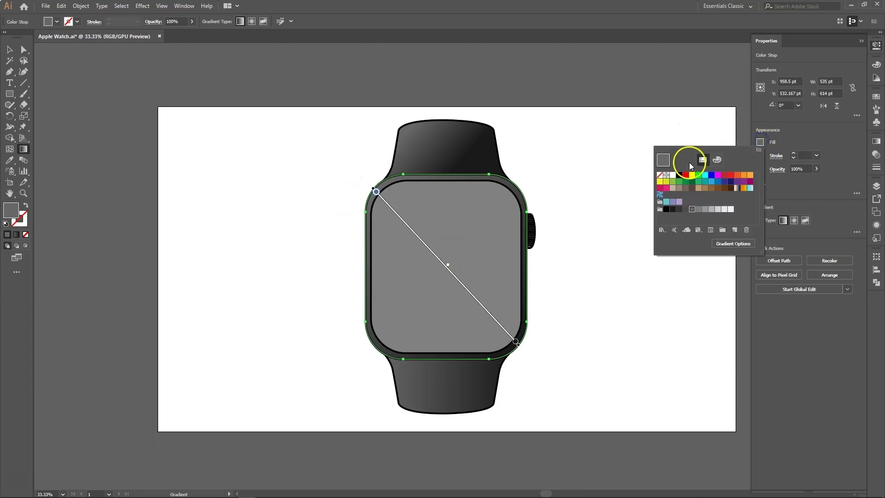
click(725, 209)
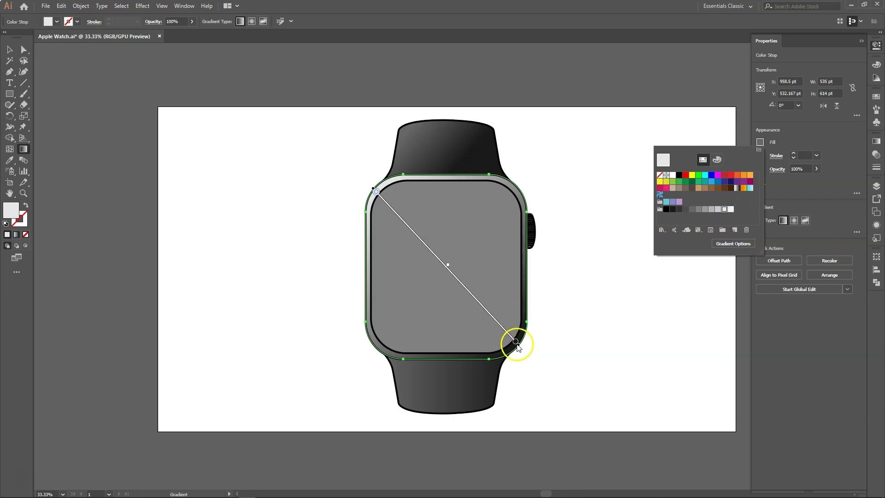
click(515, 341)
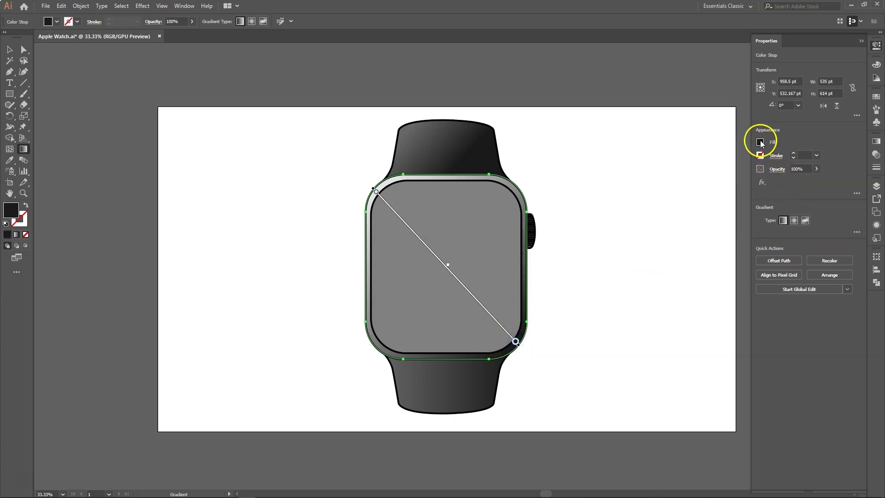
click(759, 142)
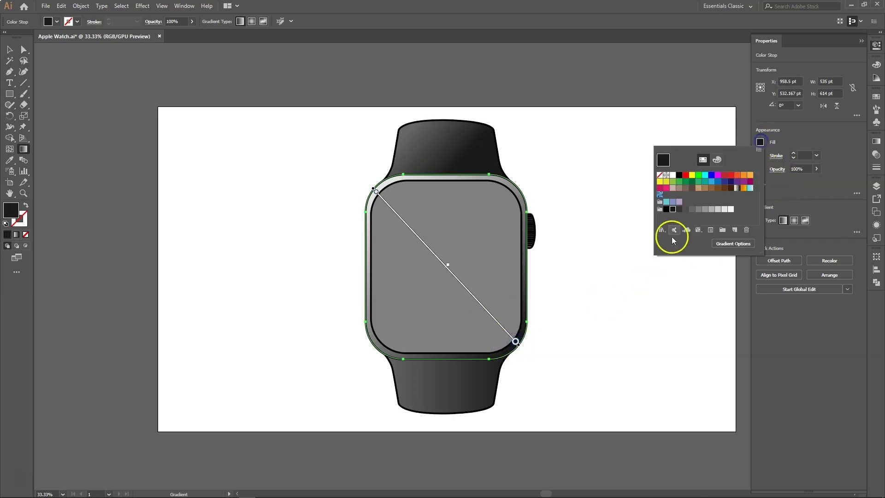
click(718, 209)
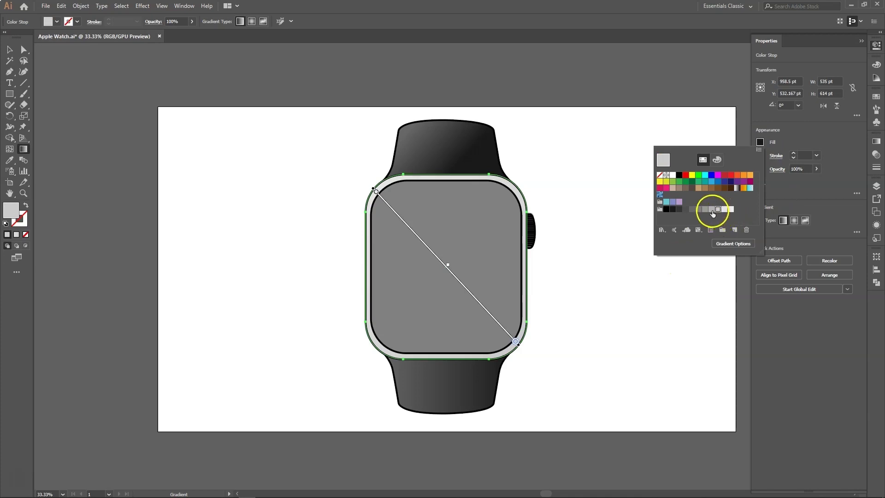
click(710, 209)
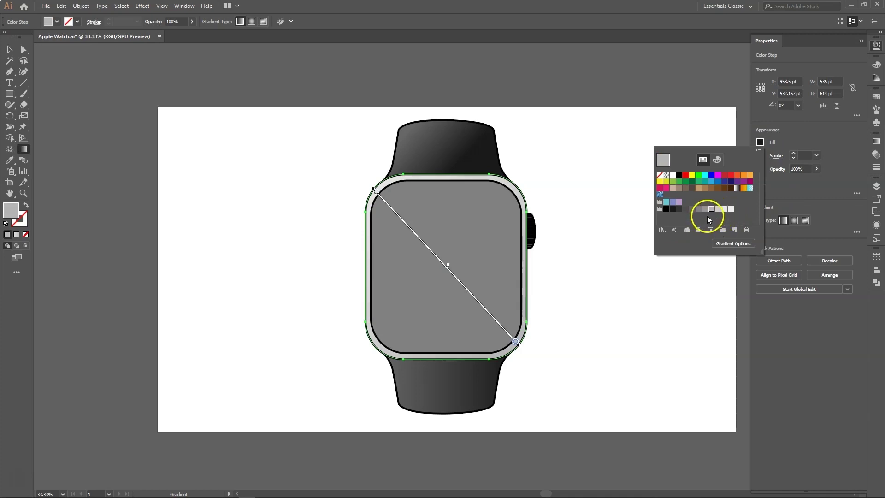
click(778, 135)
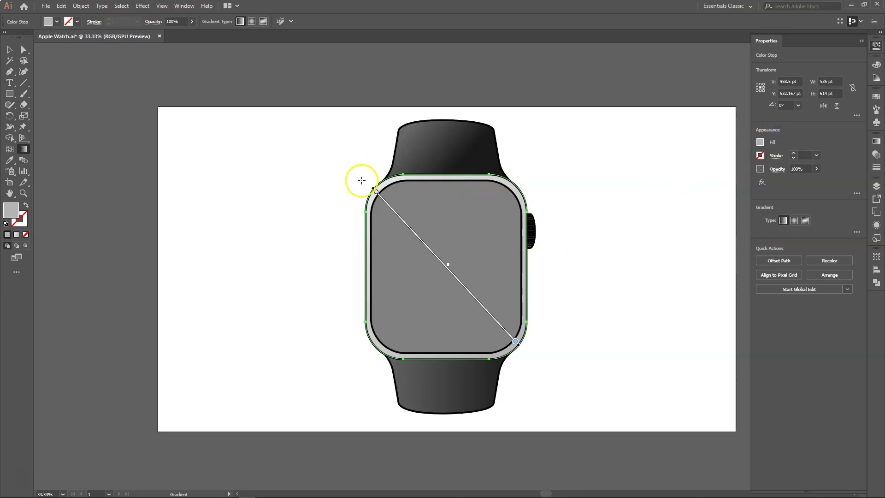
drag(447, 266, 435, 259)
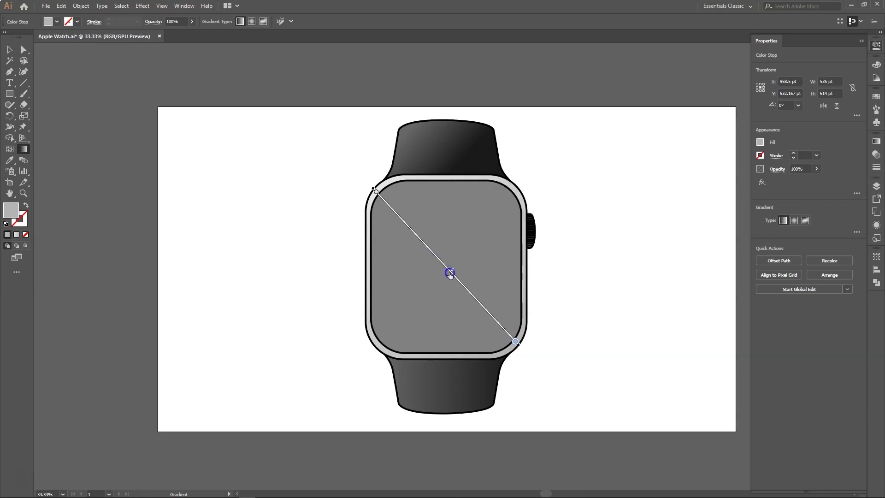
drag(450, 274, 450, 273)
click(11, 52)
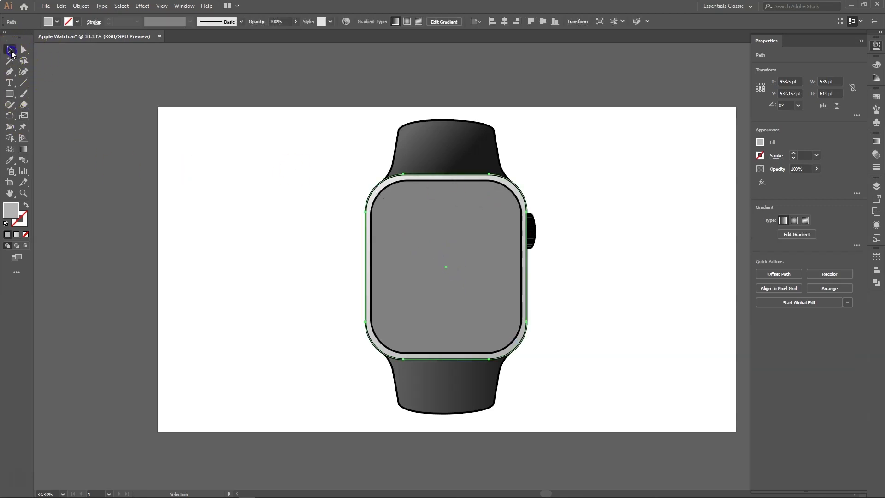
click(352, 71)
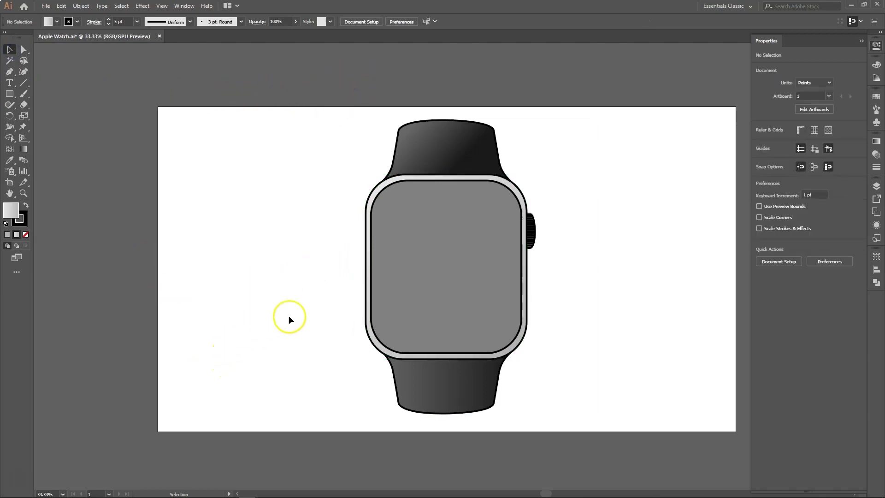
Switch one case gradient stop to a neighbouring, slightly darker grey
click(516, 191)
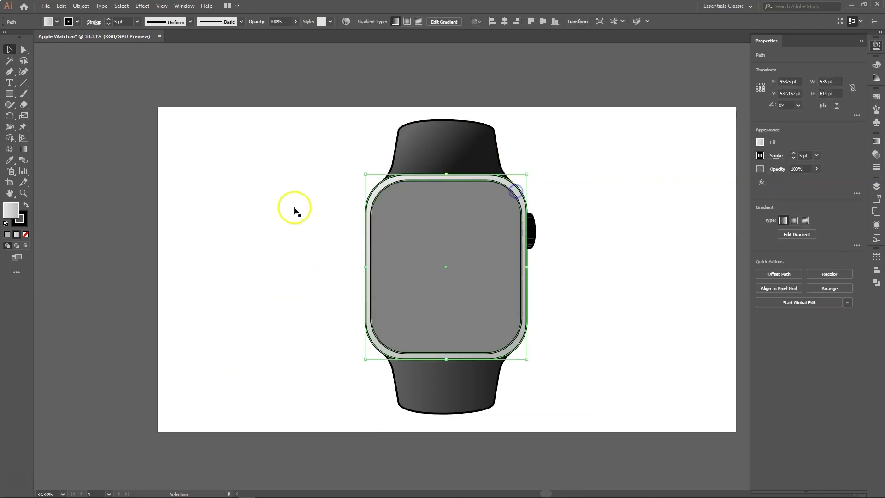
click(24, 150)
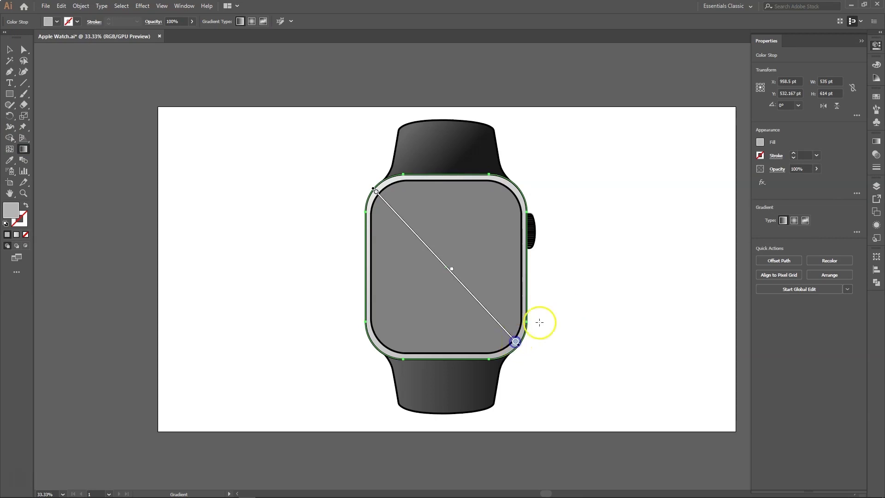
click(760, 143)
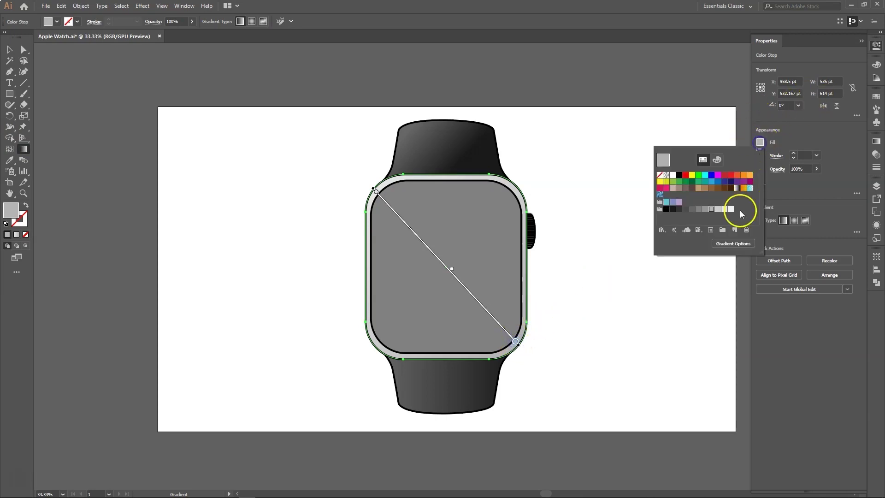
click(705, 209)
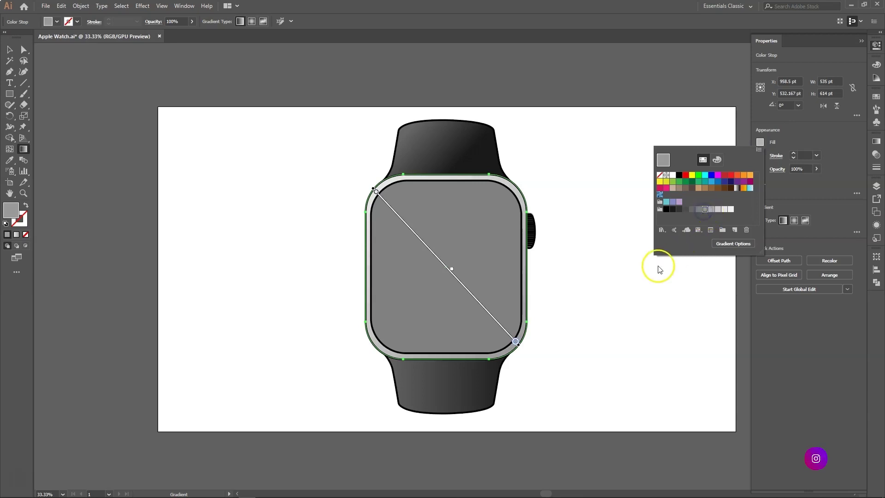
click(783, 133)
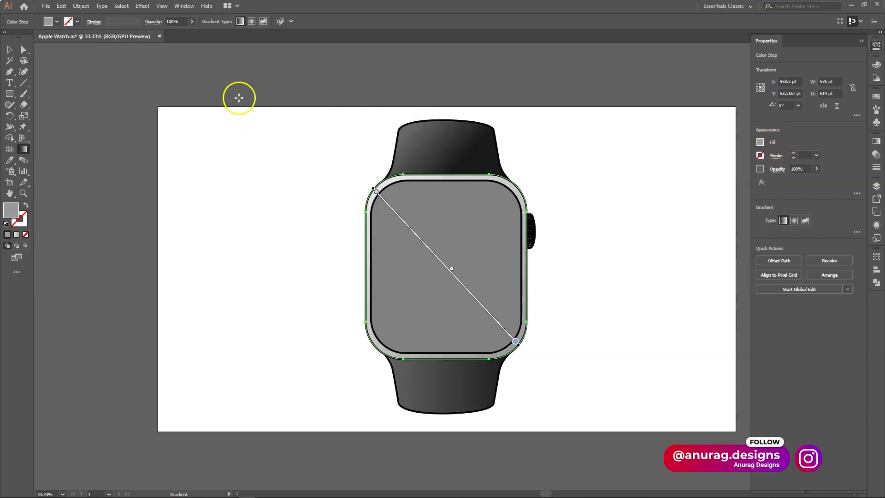
key(v)
click(265, 81)
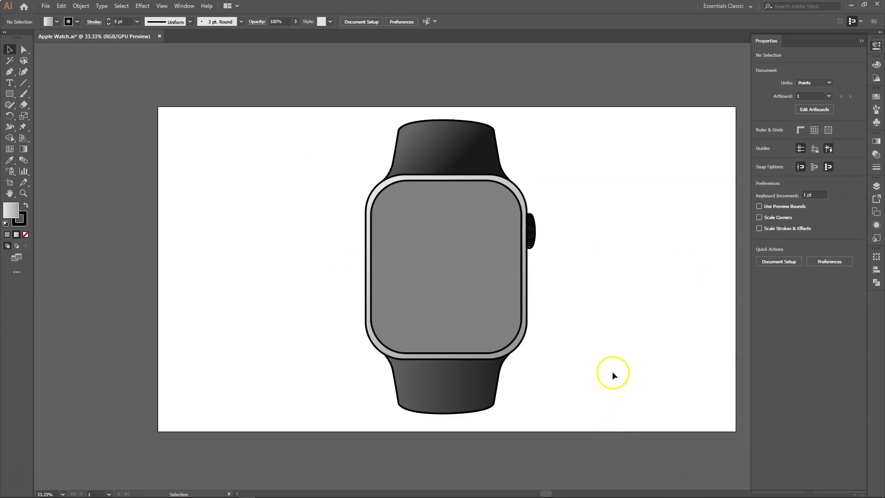
Nudge the watch screen up slightly and give it a linear gradient fill
click(455, 242)
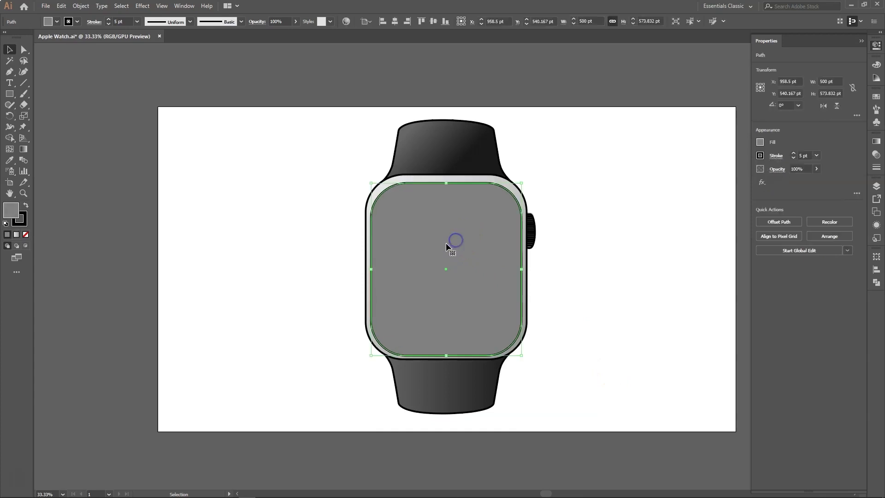
drag(383, 266, 391, 257)
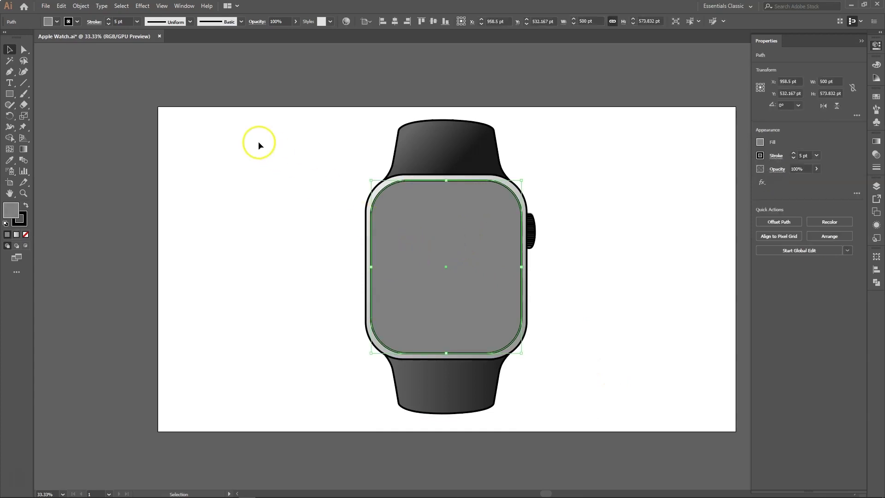
click(23, 149)
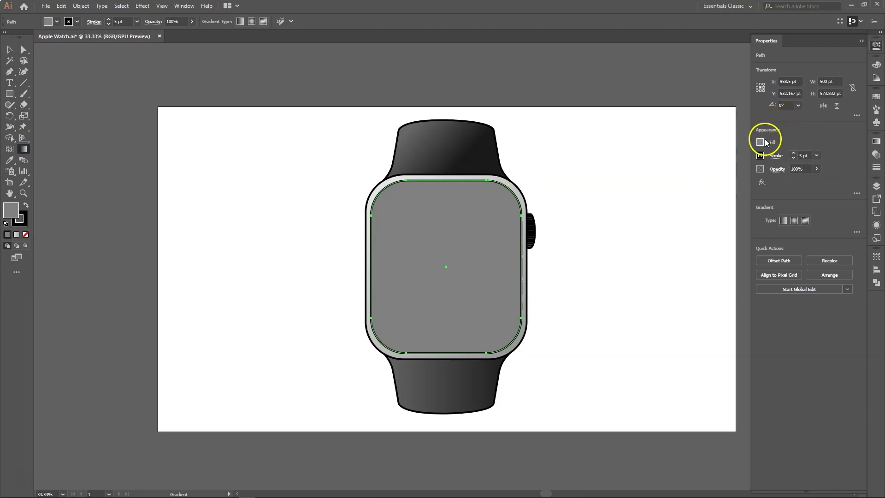
click(782, 220)
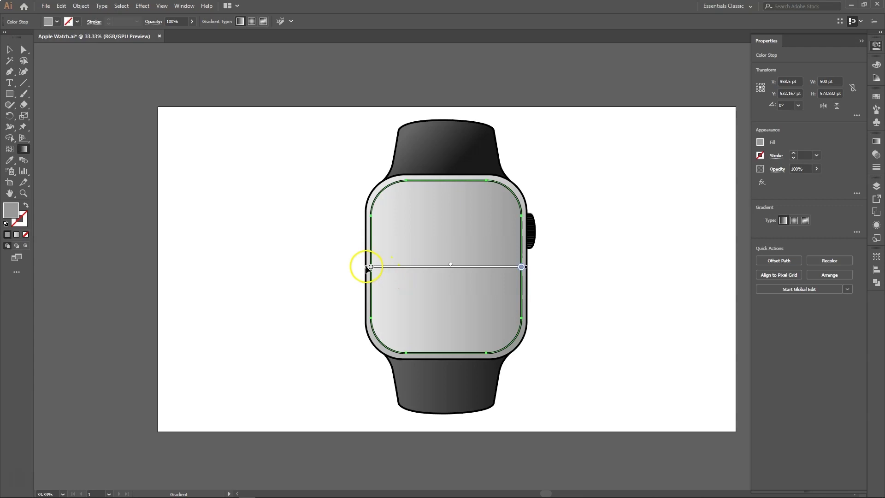
Run the screen gradient diagonally from its upper-left to lower-right corner
drag(368, 267, 390, 267)
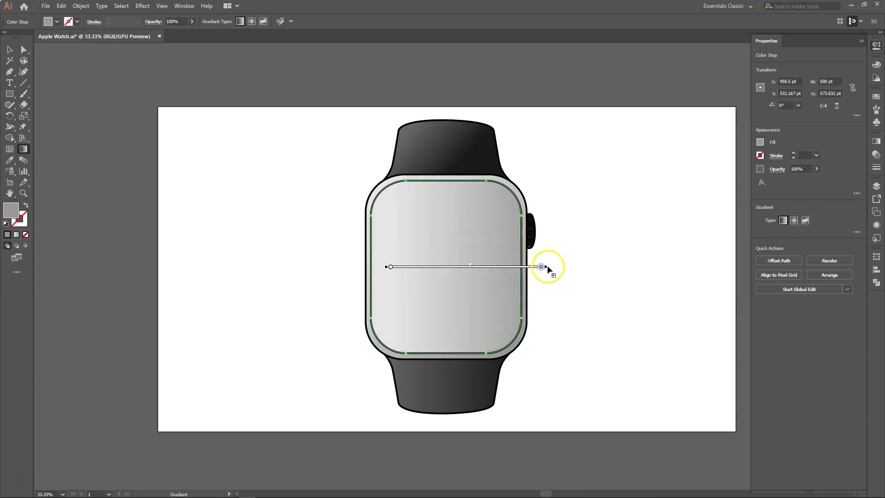
mouse_move(549, 263)
mouse_down()
mouse_move(529, 340)
mouse_move(513, 358)
mouse_up()
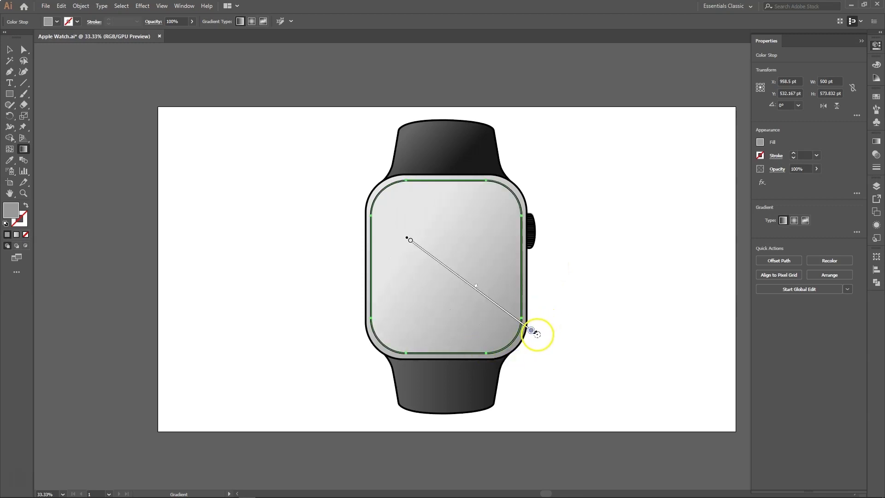
mouse_move(537, 334)
mouse_down()
mouse_move(517, 351)
mouse_move(524, 339)
mouse_up()
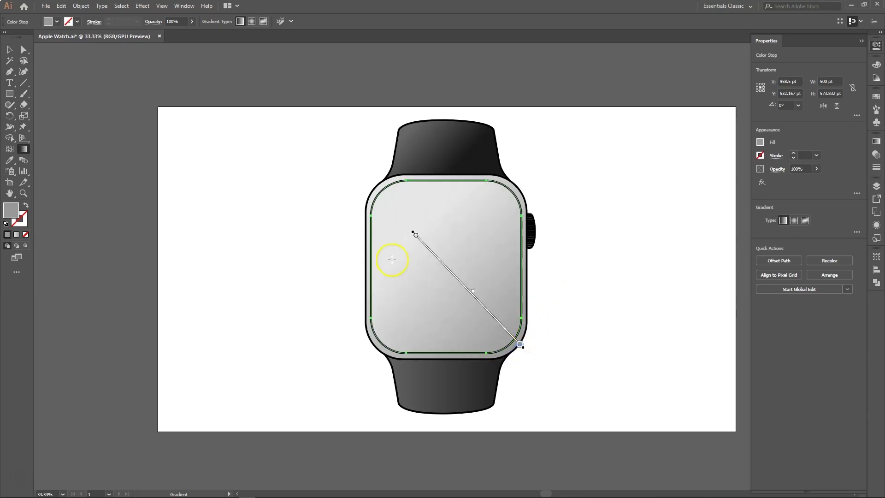
drag(414, 234, 382, 198)
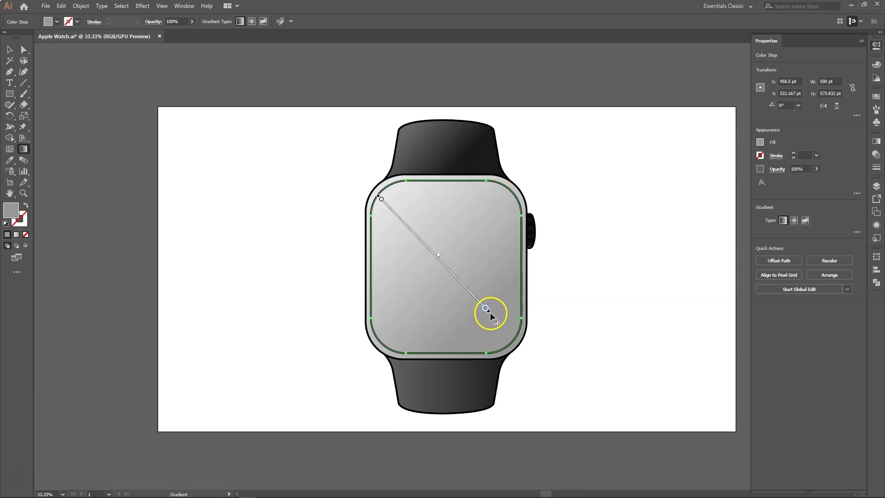
drag(490, 315, 509, 340)
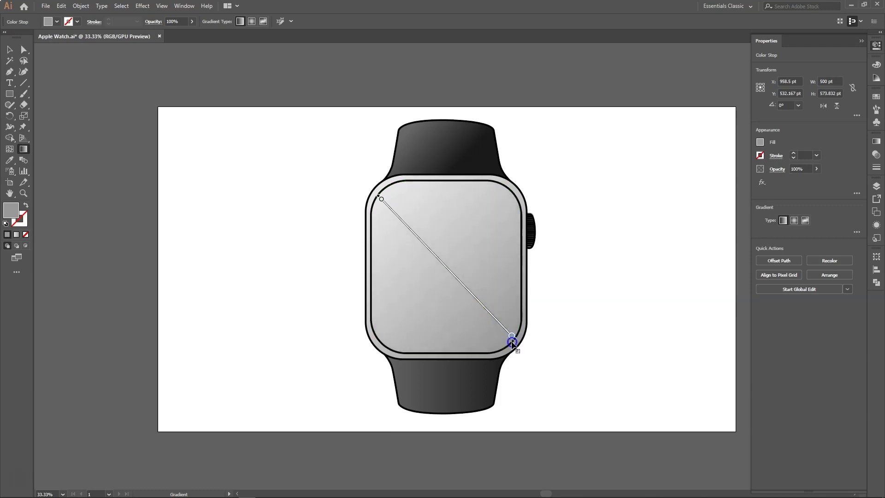
drag(511, 342, 510, 340)
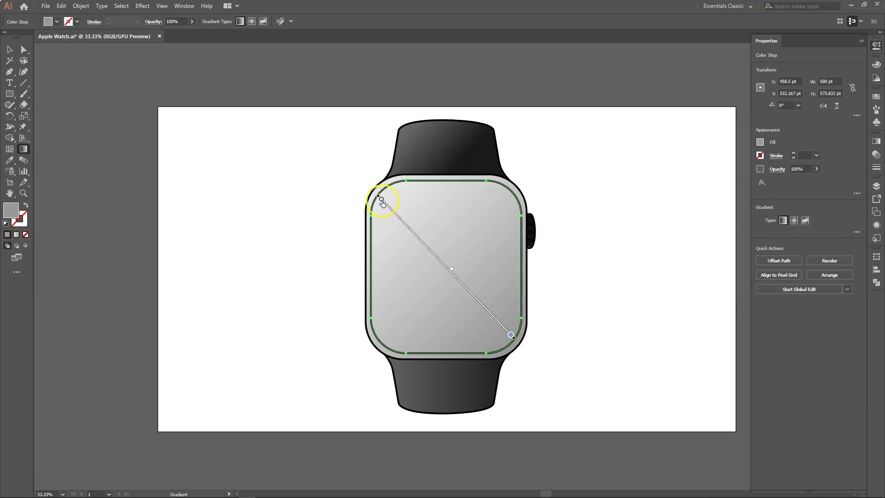
Set the screen gradient's top-left start stop to a mid grey
click(381, 200)
click(760, 142)
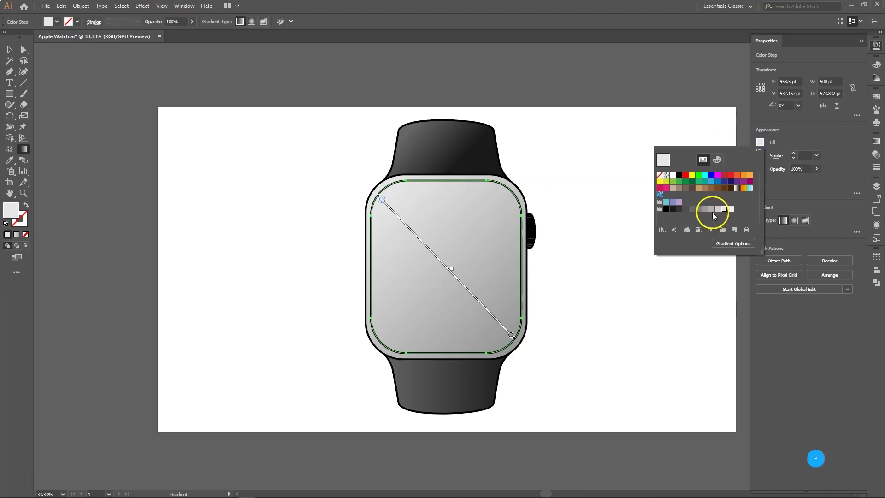
click(686, 210)
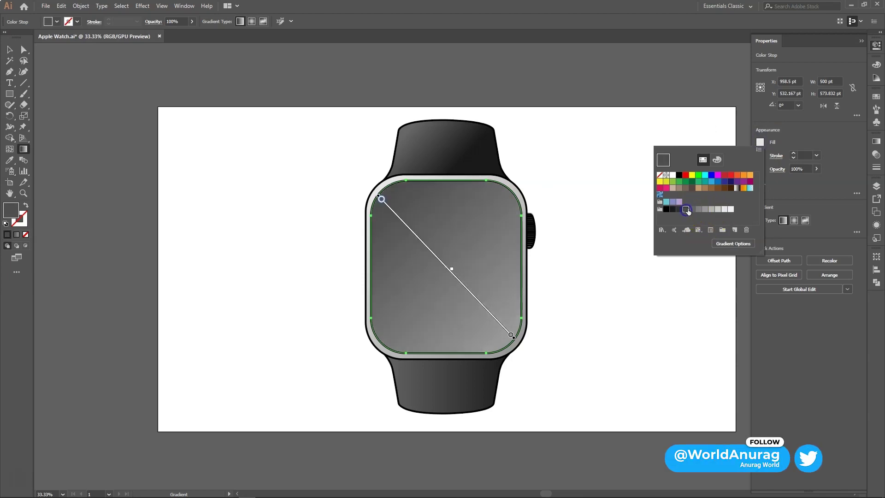
click(692, 210)
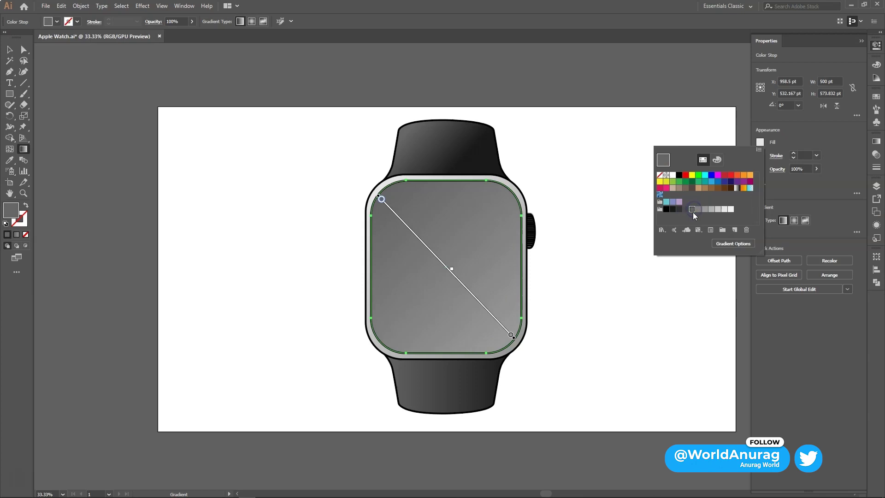
Make the screen gradient's bottom-right end stop a darker grey
click(511, 336)
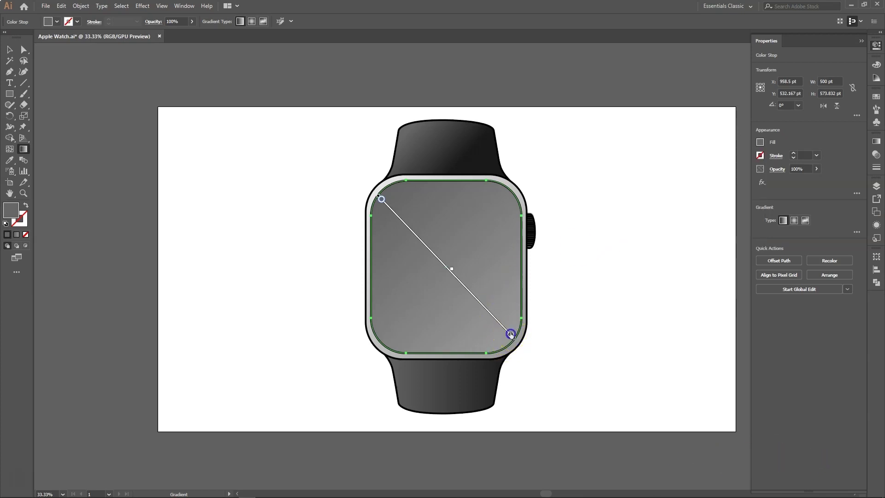
click(760, 142)
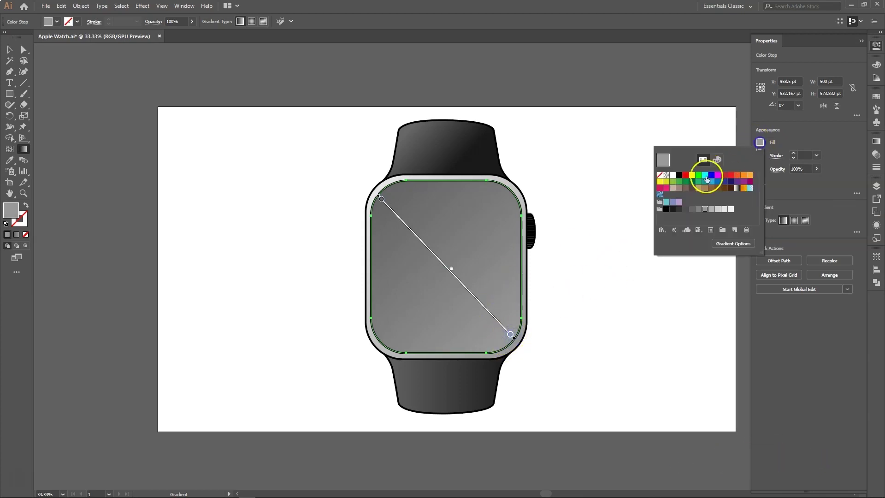
click(698, 210)
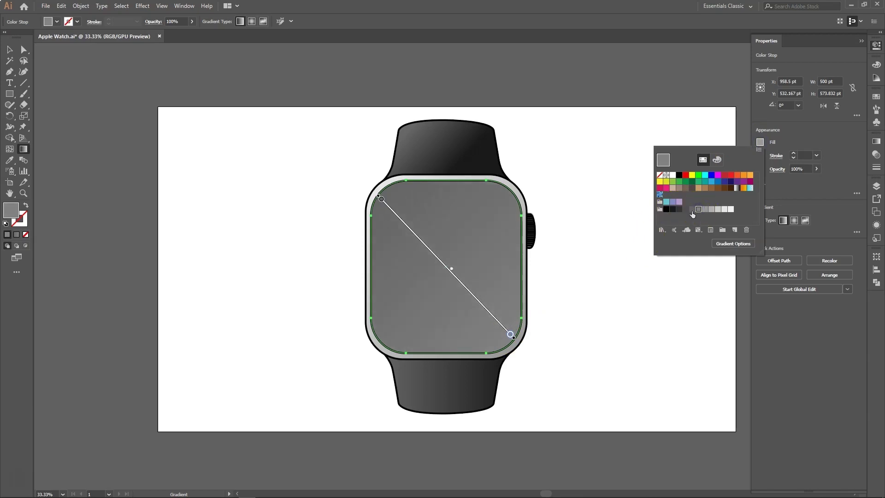
click(693, 210)
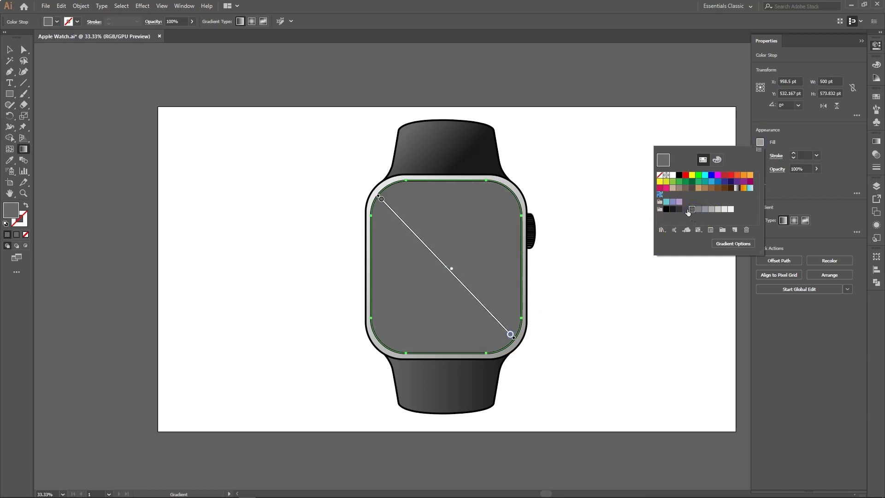
click(685, 210)
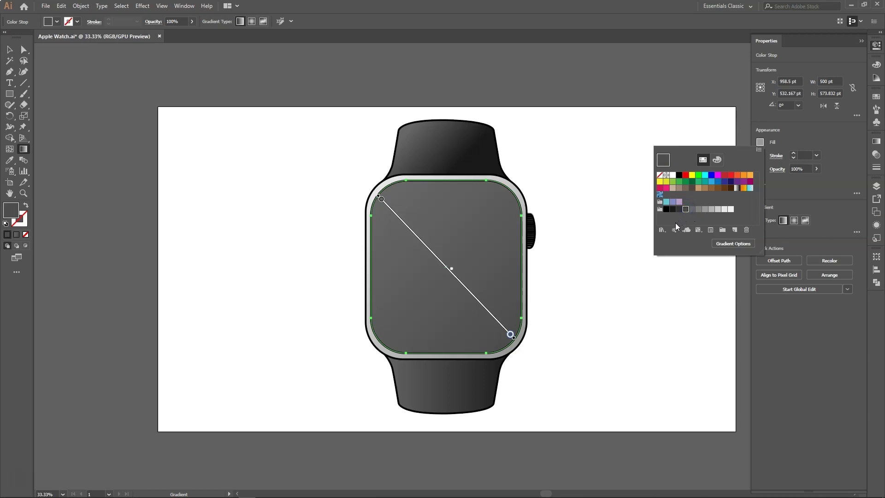
click(685, 208)
Lighten the start stop to light grey and darken the end stop to charcoal
click(380, 198)
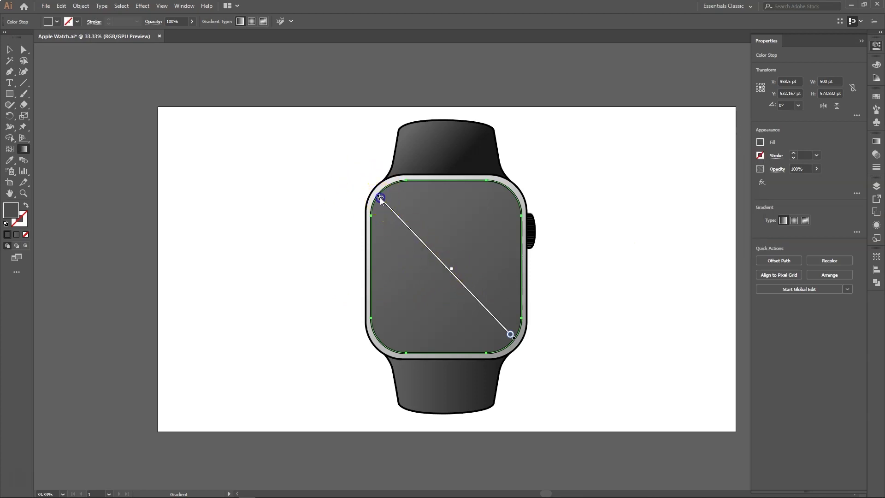
click(759, 142)
click(697, 209)
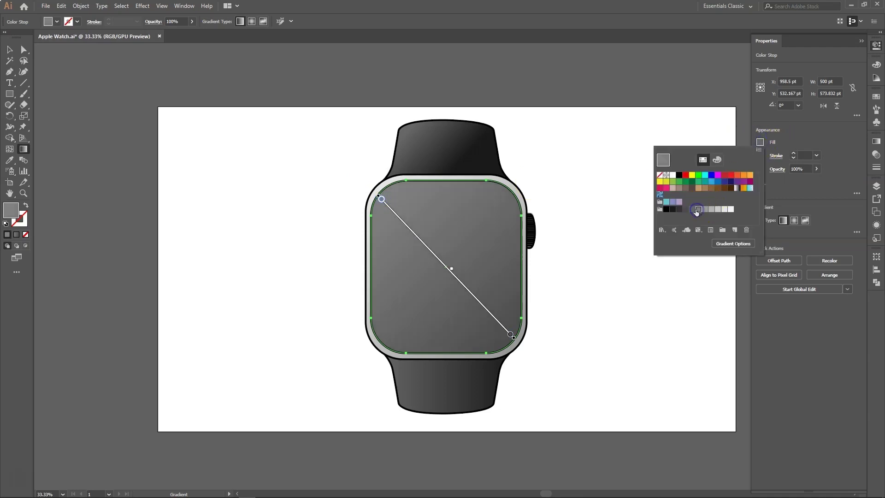
click(510, 335)
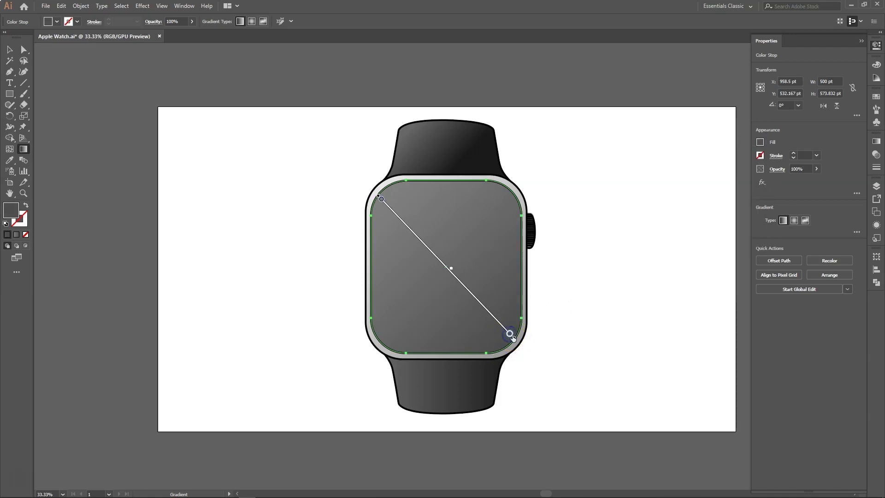
click(759, 142)
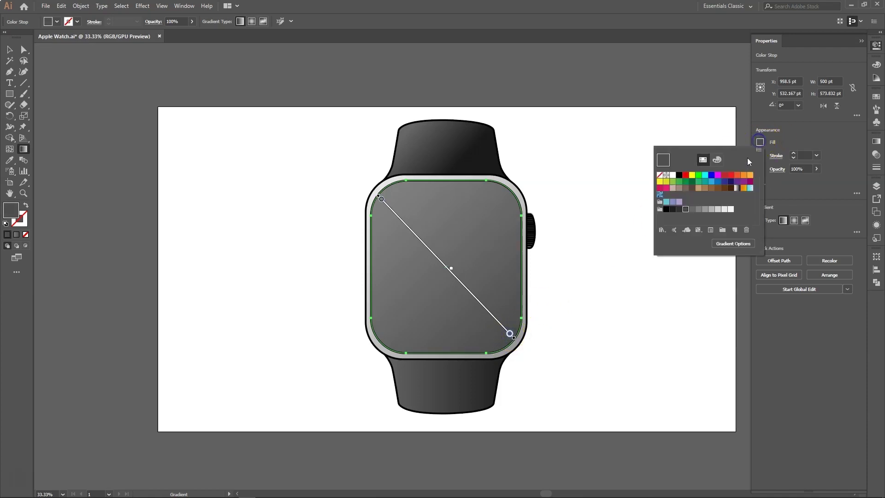
click(679, 209)
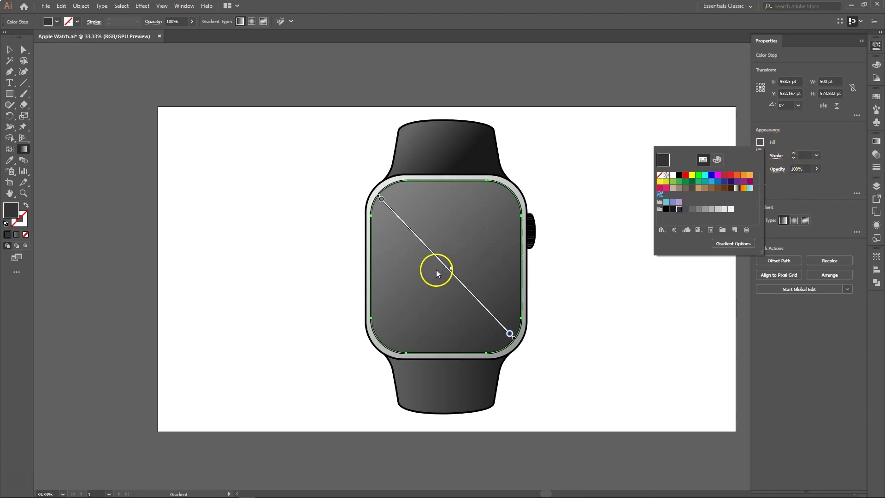
Add a middle stop to the screen gradient and make it a lighter grey
click(450, 267)
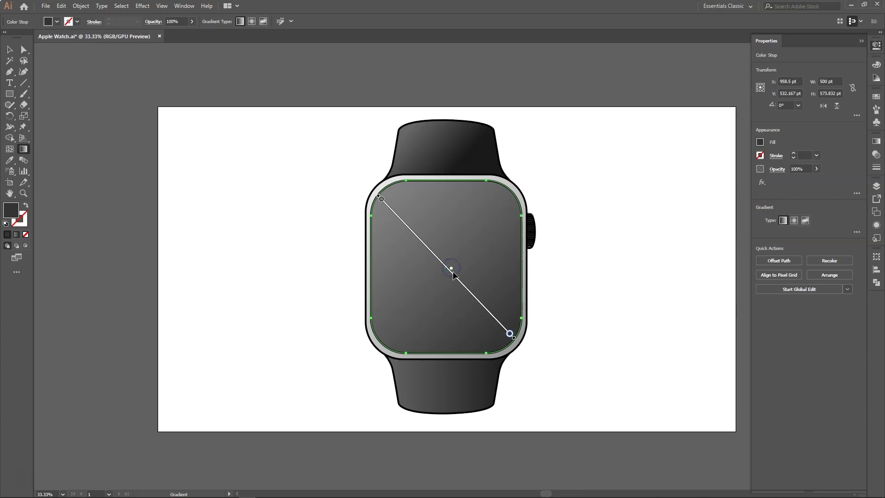
click(510, 333)
click(510, 335)
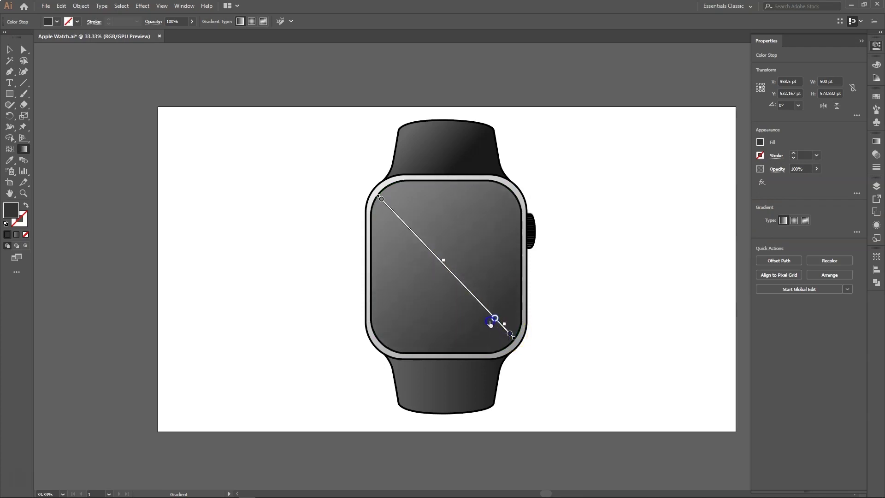
drag(490, 322, 448, 277)
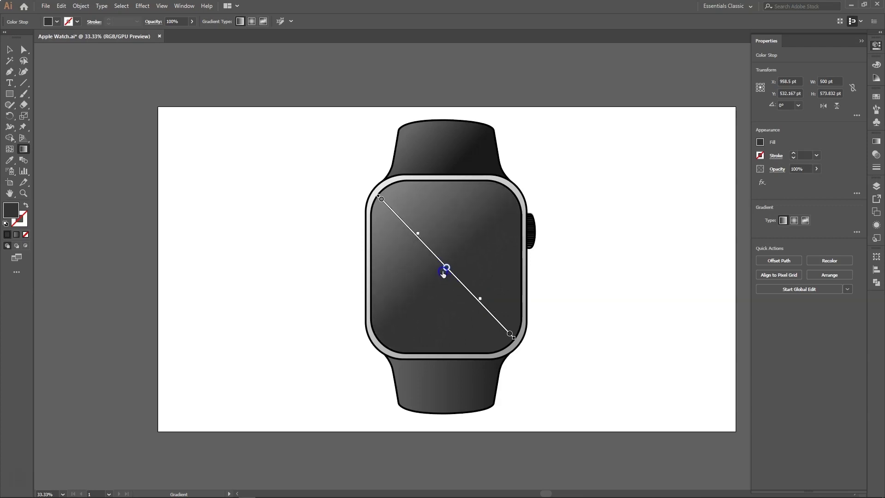
mouse_move(441, 270)
mouse_down()
mouse_move(446, 264)
mouse_move(419, 286)
mouse_move(446, 268)
mouse_up()
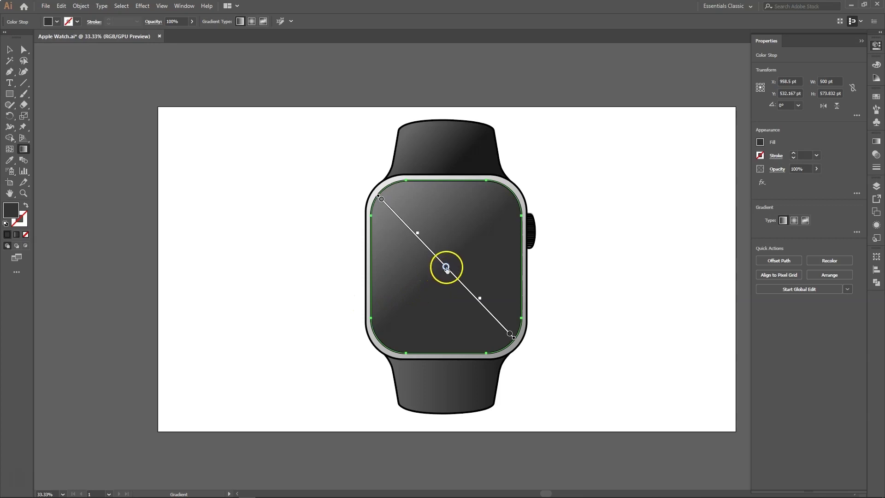
click(760, 142)
click(692, 209)
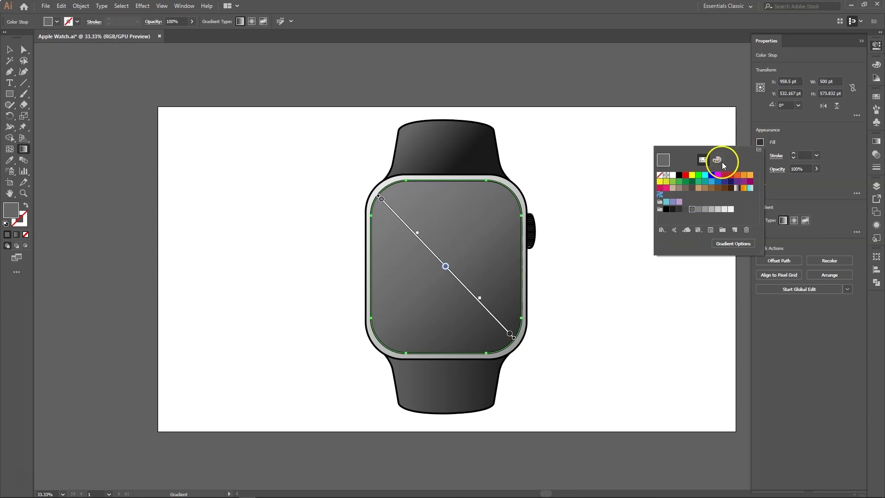
click(698, 209)
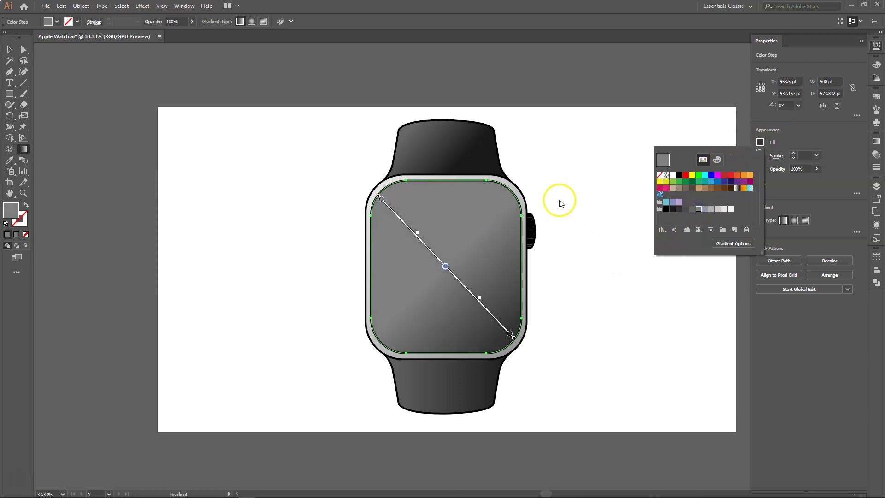
click(381, 199)
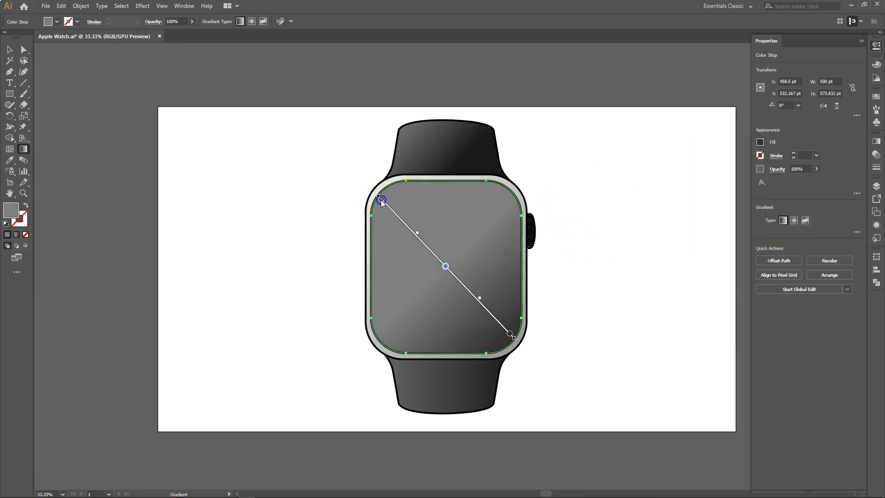
Set the screen gradient's start stop to dark grey and its end stop to black
click(761, 143)
click(692, 210)
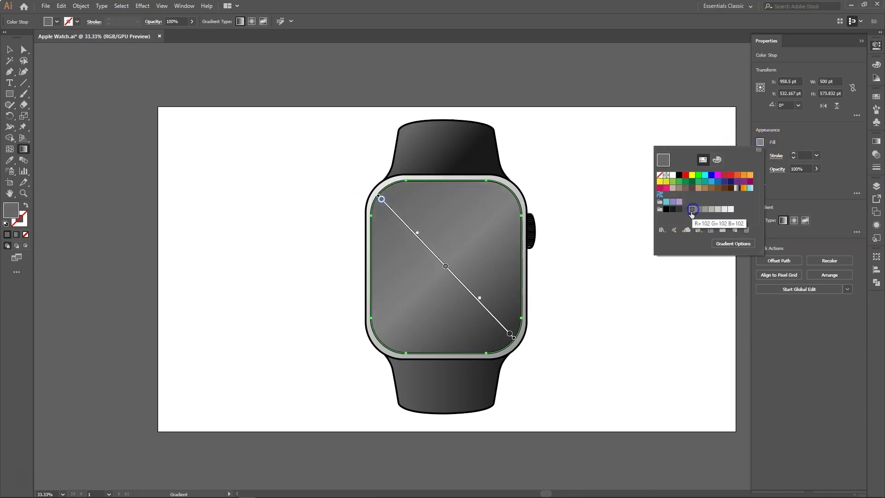
click(508, 334)
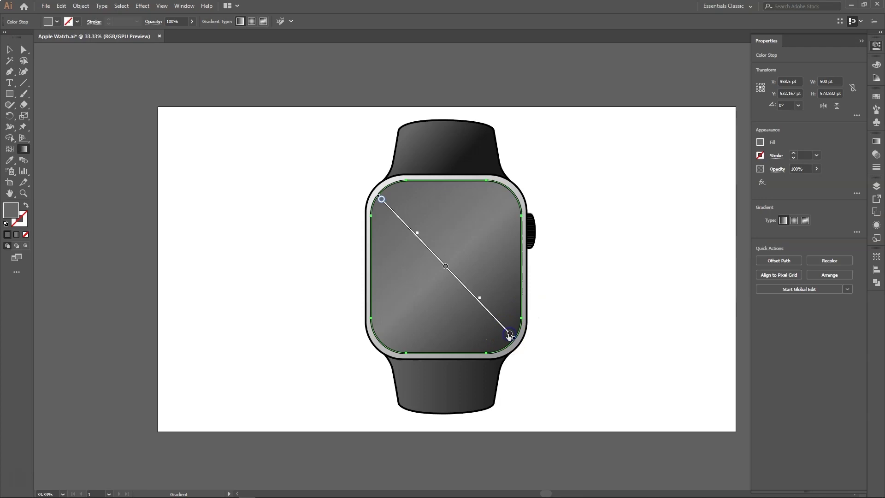
click(760, 142)
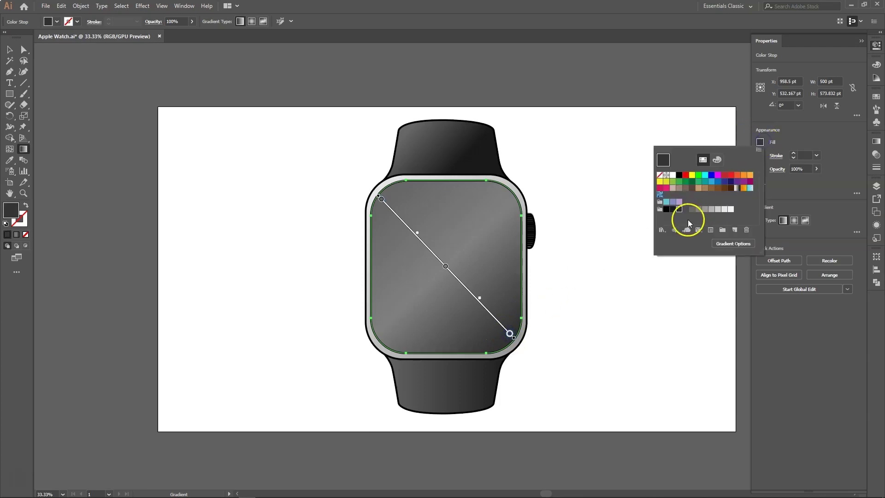
click(673, 210)
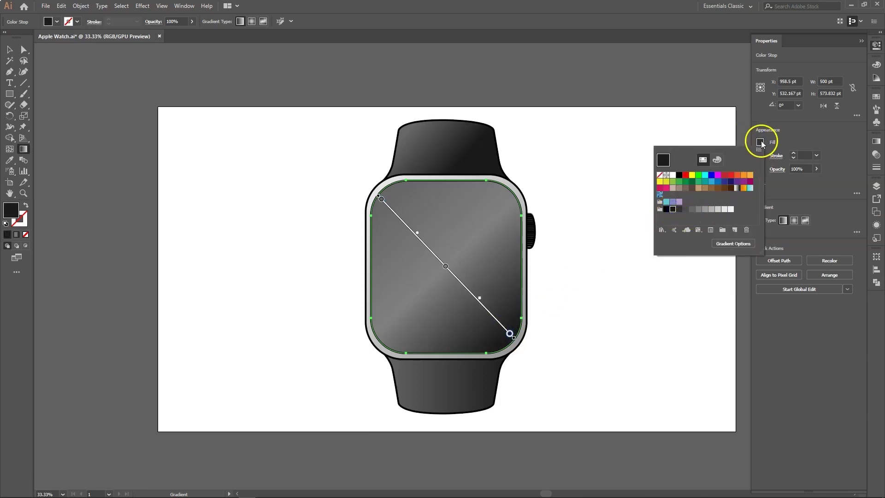
key(v)
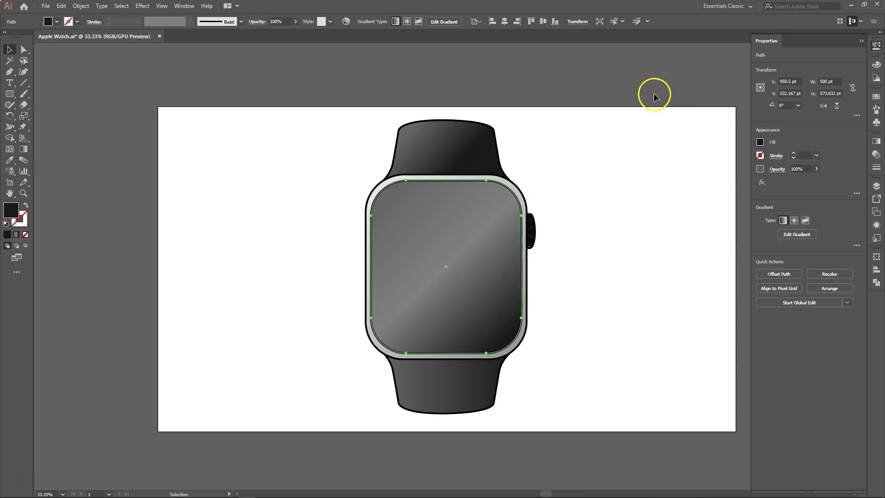
click(663, 119)
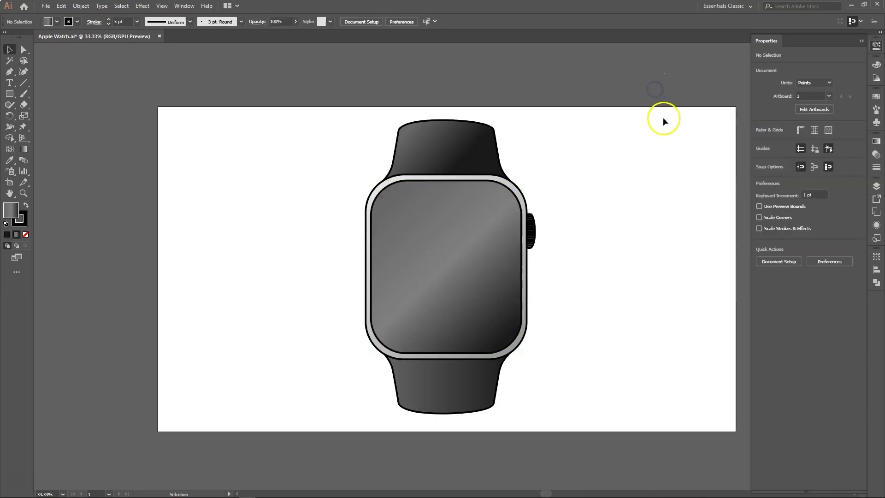
click(594, 143)
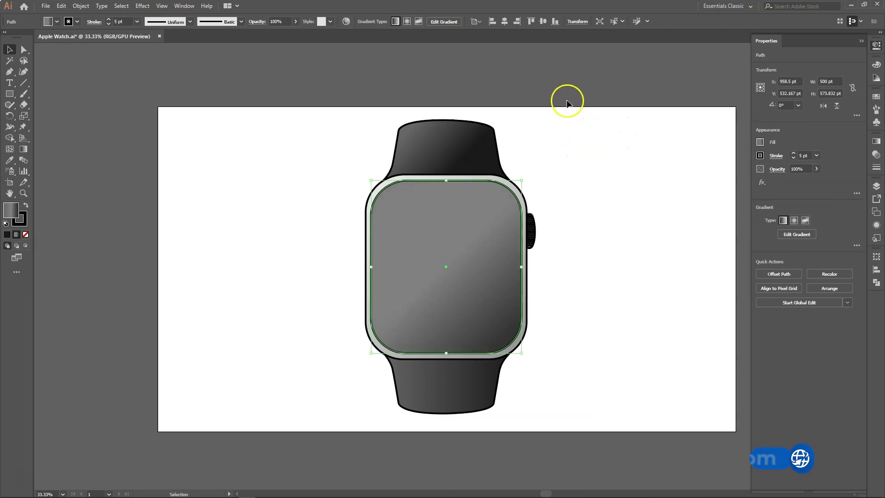
Undo the last screen gradient change and reselect the screen
key(ctrl+z)
click(581, 92)
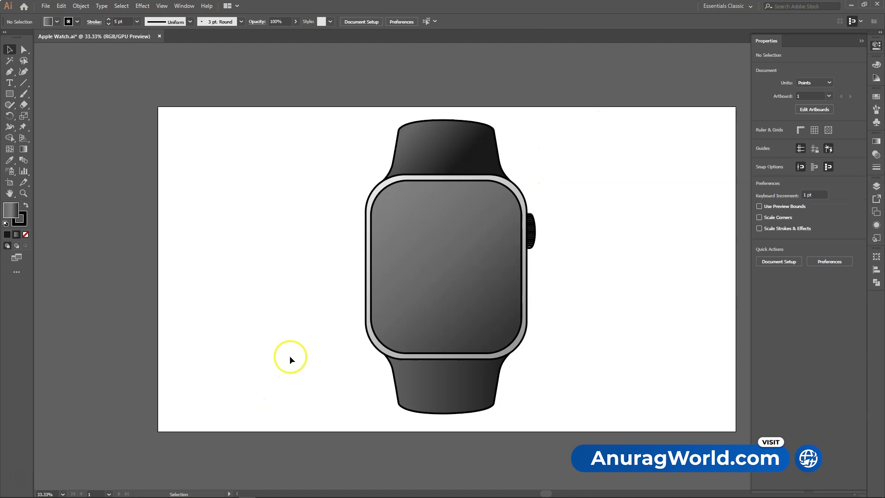
click(450, 243)
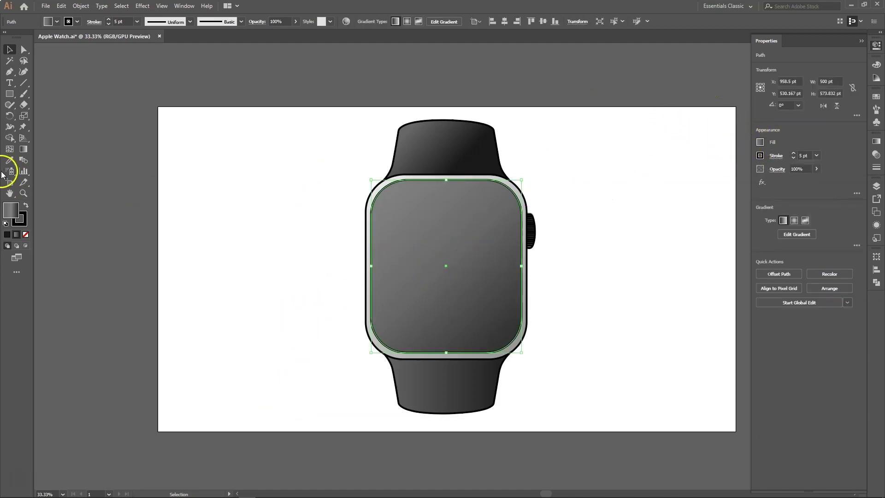
Rework the screen's start, middle and end stops for a smooth mid-to-dark grey shade
click(23, 149)
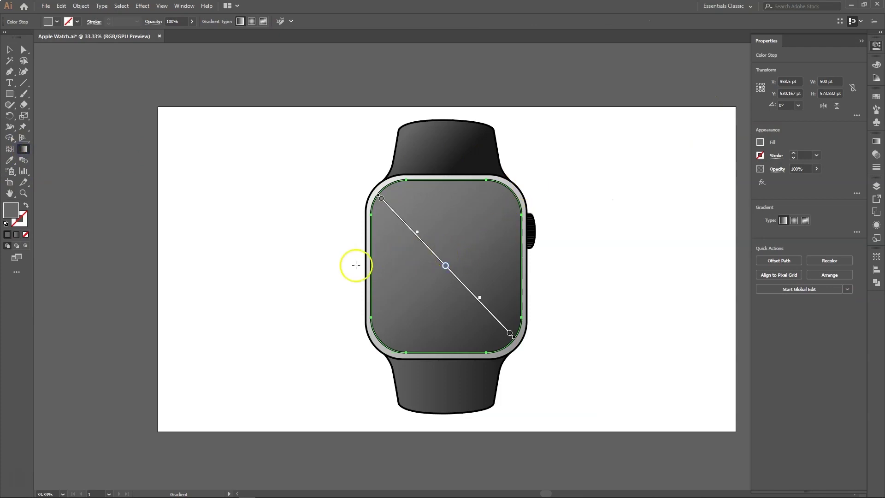
click(382, 199)
click(759, 142)
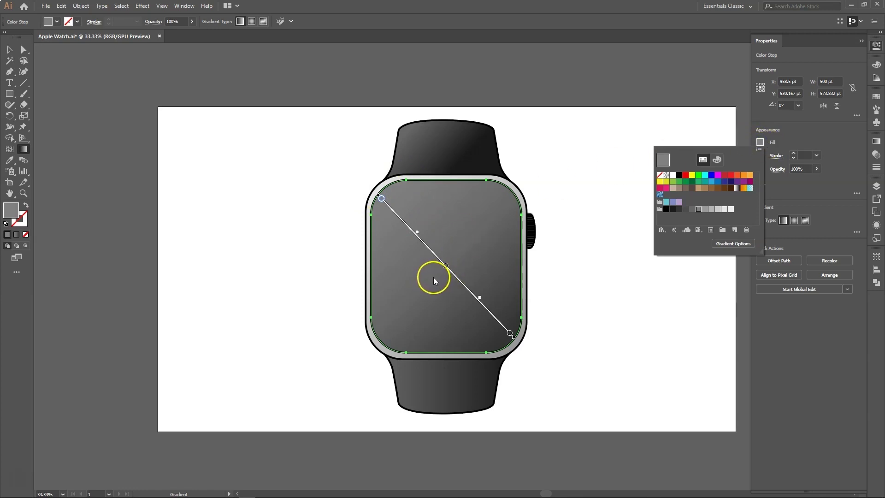
click(445, 265)
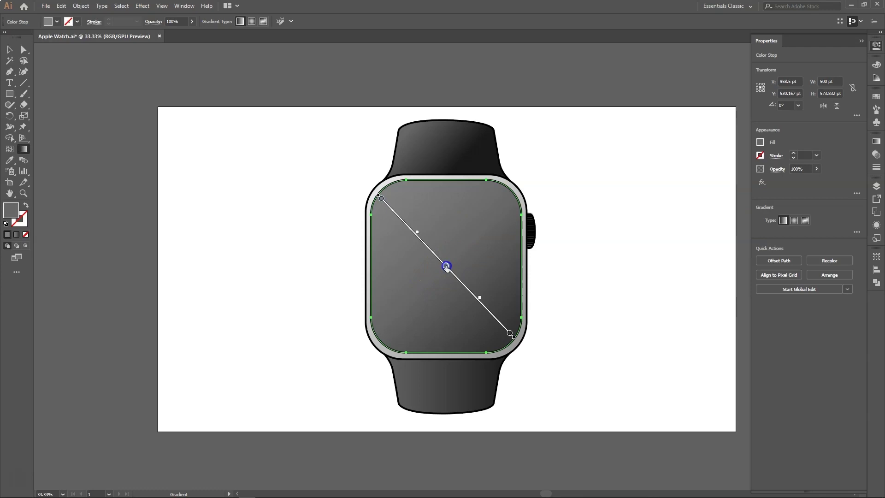
click(761, 142)
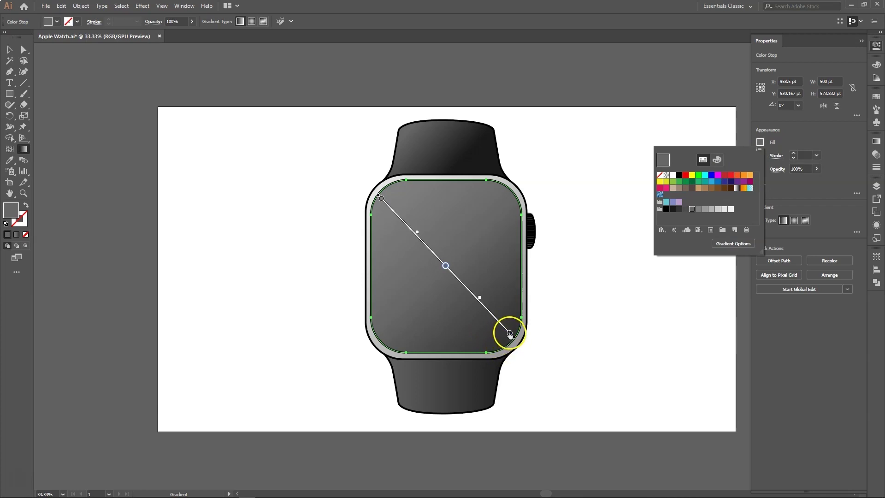
click(510, 334)
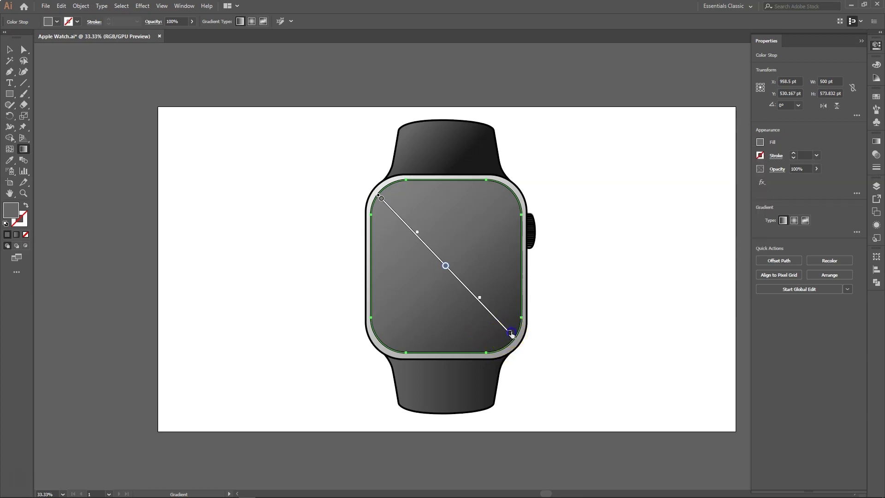
click(760, 142)
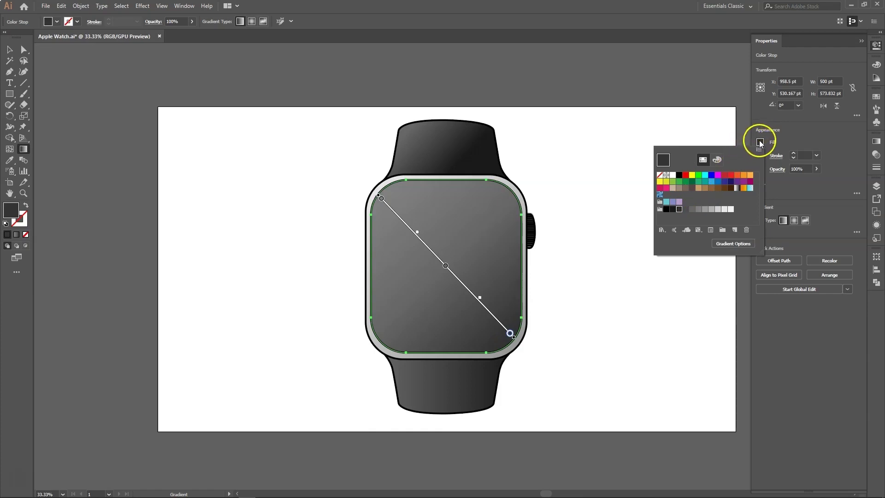
click(760, 142)
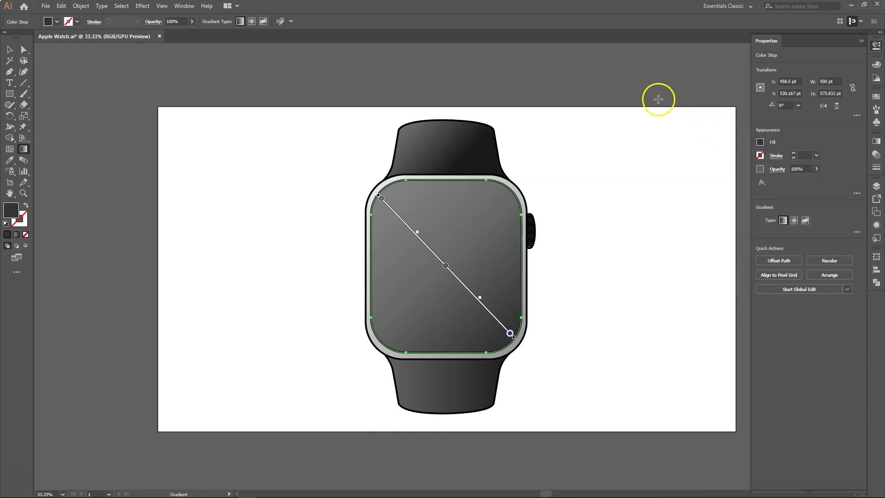
key(v)
click(632, 115)
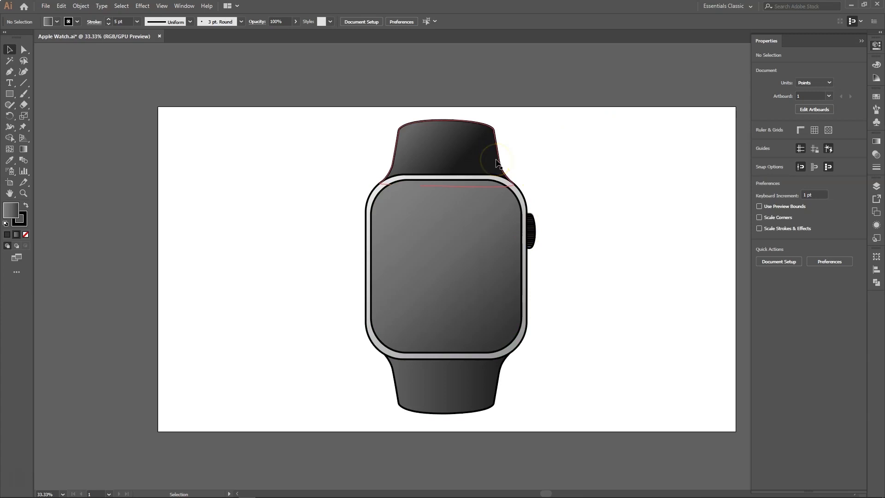
Zoom in on the watch crown, select it and fill it with a linear gradient
key(ctrl+plus)
key(ctrl+plus)
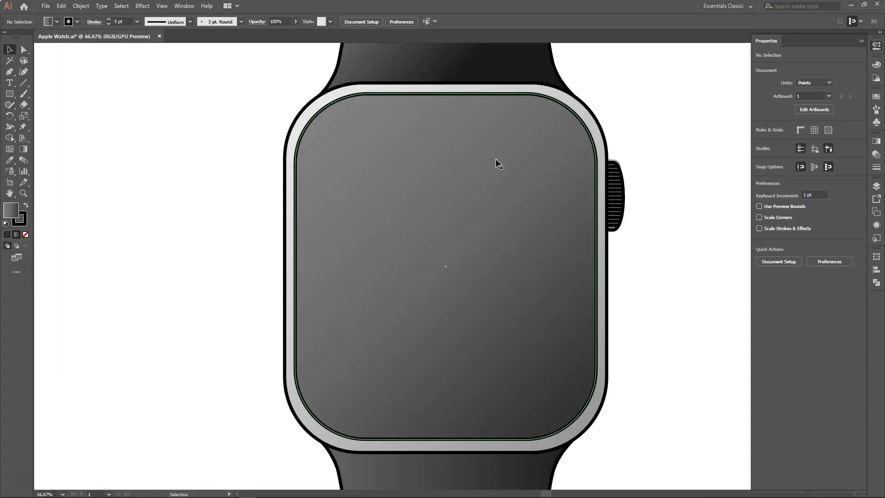
drag(682, 172, 510, 201)
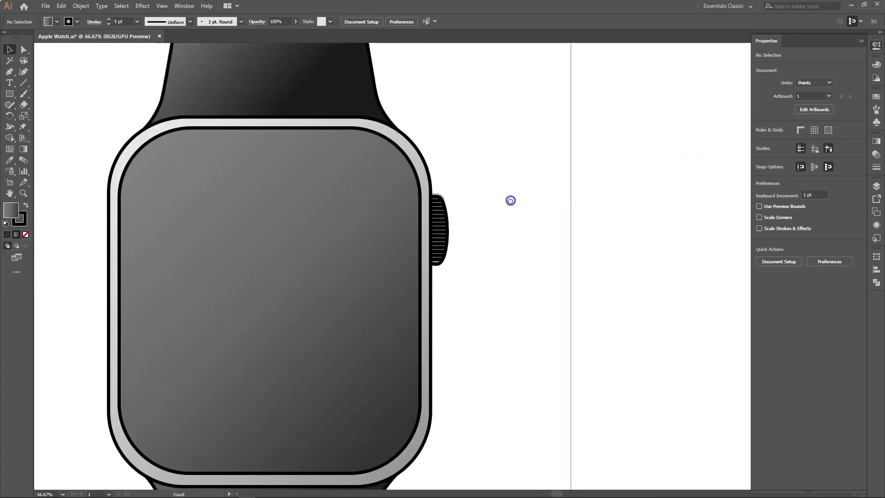
key(ctrl+plus)
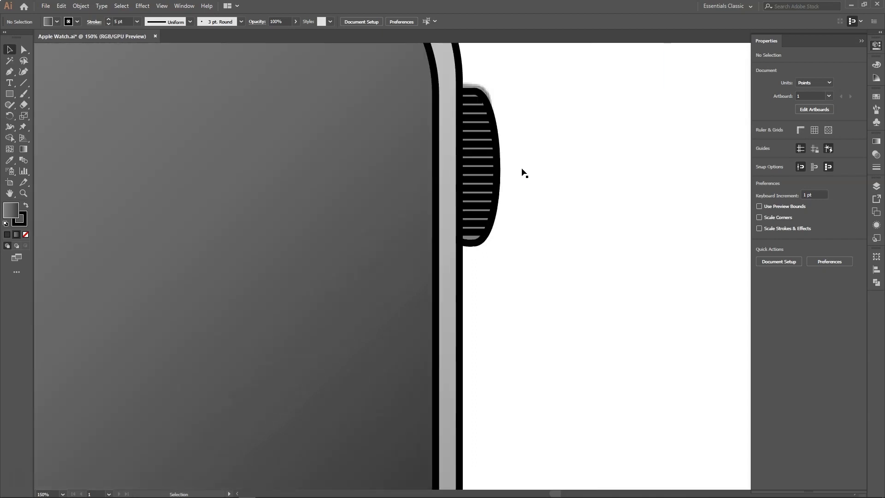
drag(566, 95, 600, 146)
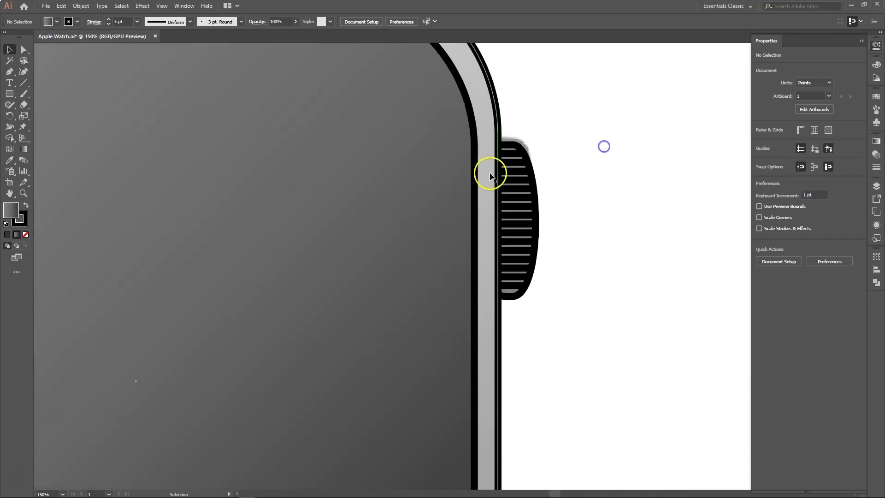
click(523, 159)
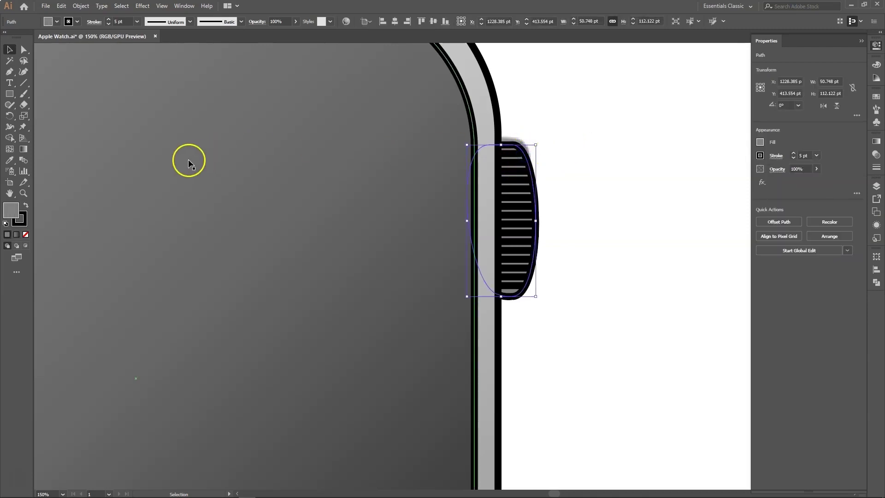
click(26, 147)
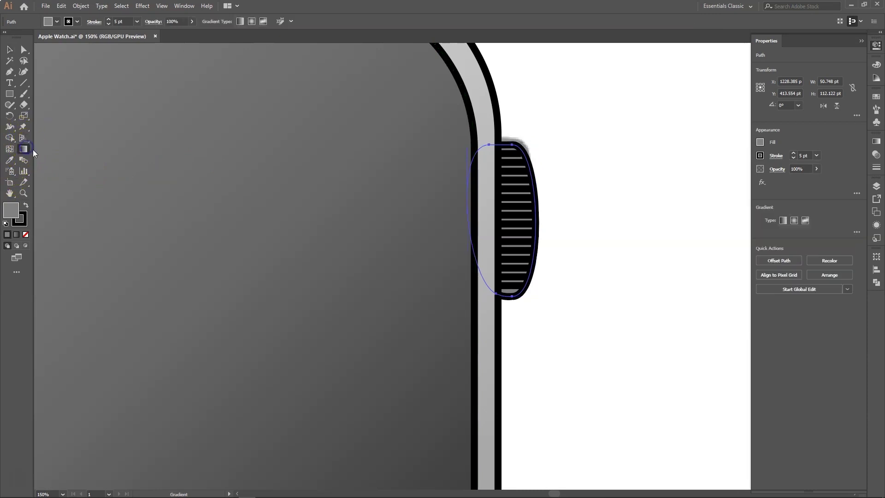
click(784, 221)
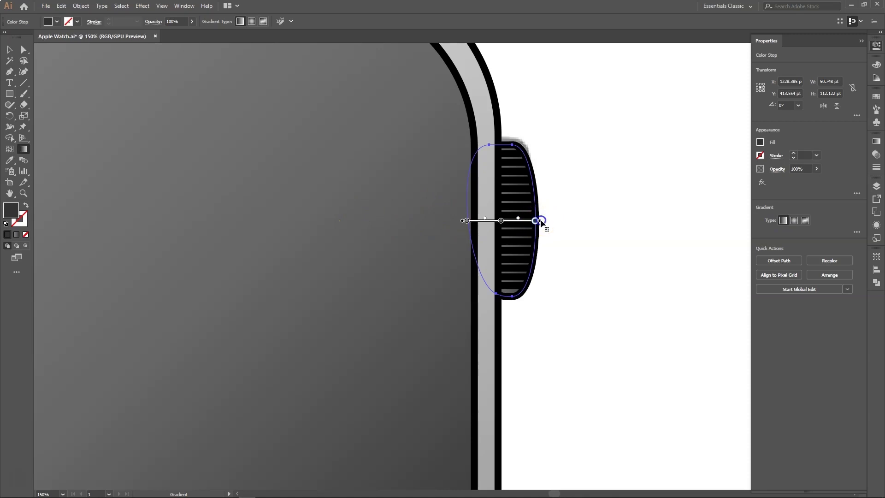
Realign the gradient to run vertically from the crown's top edge to its bottom edge
drag(541, 223, 540, 235)
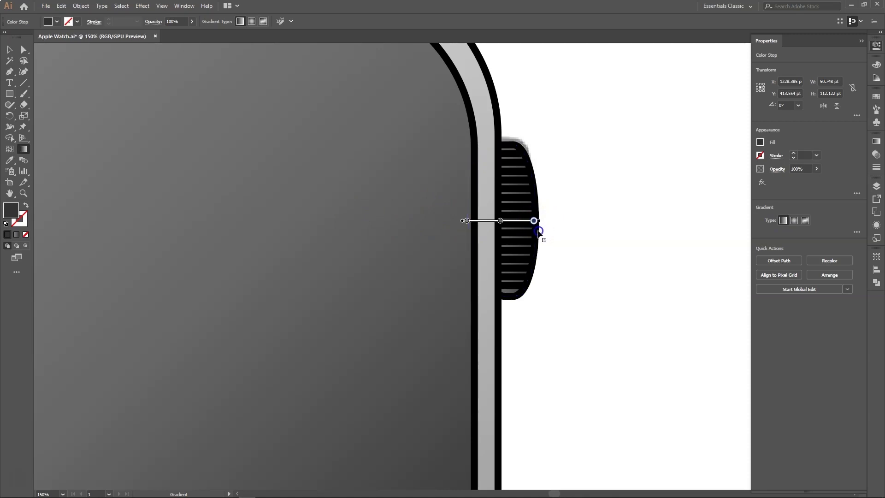
click(548, 217)
mouse_move(543, 220)
mouse_down()
mouse_move(543, 237)
mouse_move(510, 272)
mouse_move(514, 285)
mouse_move(537, 263)
mouse_move(517, 263)
mouse_move(518, 279)
mouse_up()
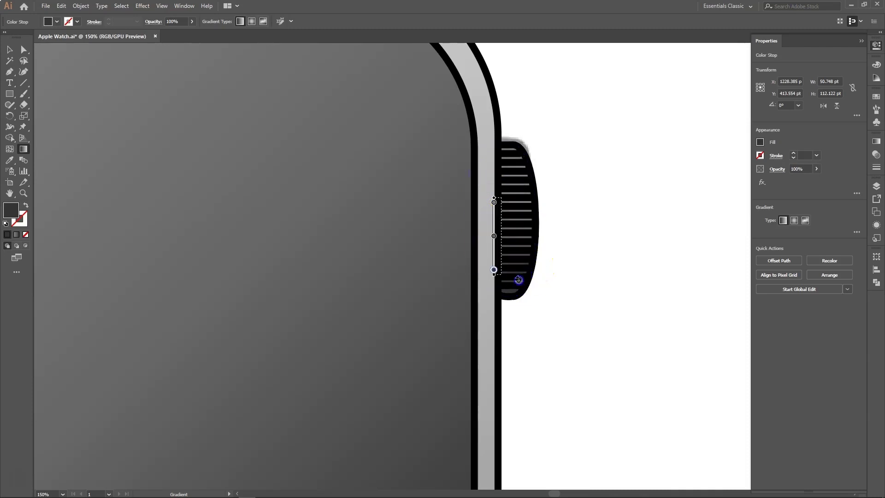
mouse_move(493, 199)
mouse_down()
mouse_move(504, 200)
mouse_move(511, 139)
mouse_move(513, 187)
mouse_move(502, 142)
mouse_move(510, 141)
mouse_move(502, 149)
mouse_up()
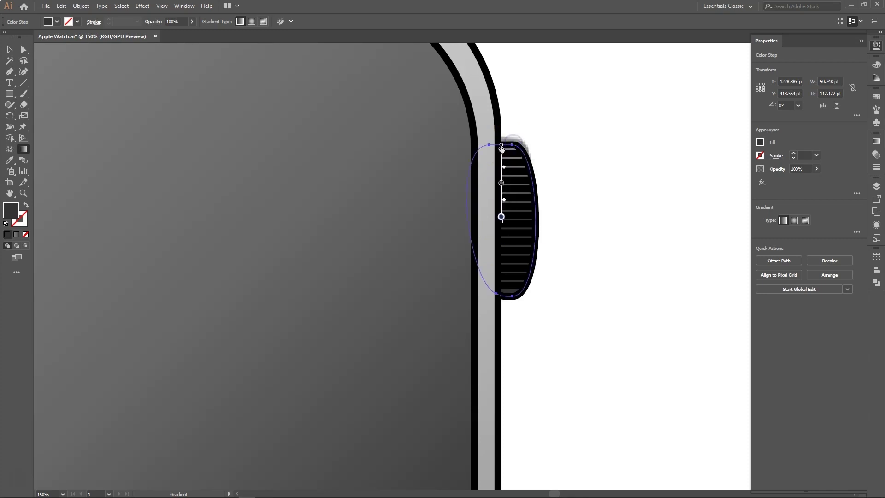
click(501, 222)
drag(501, 223, 505, 288)
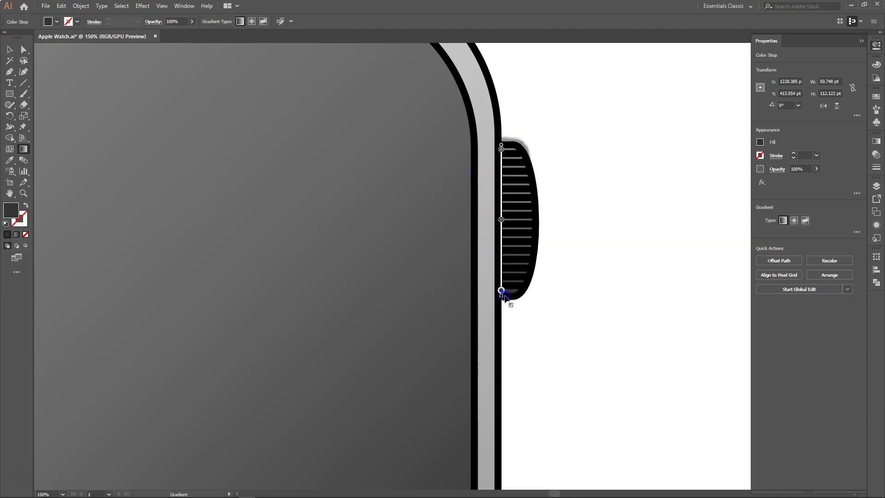
mouse_move(499, 153)
mouse_down()
mouse_move(509, 213)
mouse_move(499, 157)
mouse_up()
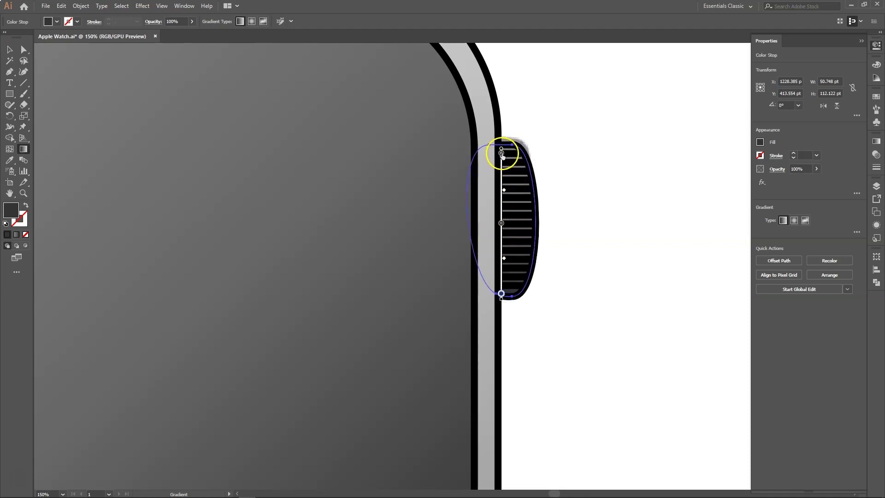
click(500, 154)
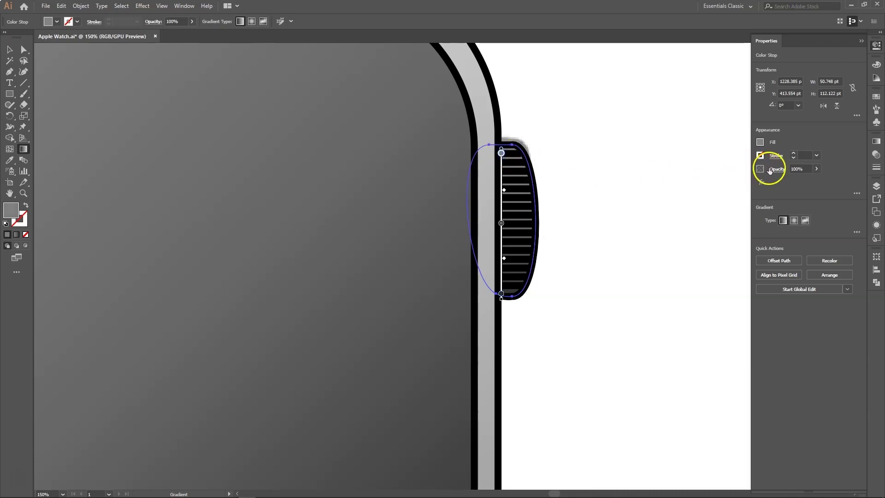
Set the top gradient stop to the R=102 grey and the bottom stop to a mid grey
click(759, 142)
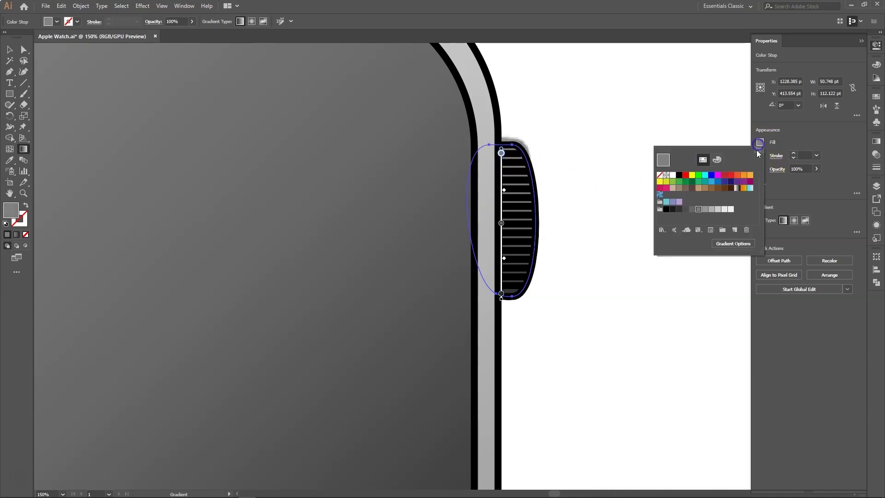
click(691, 209)
click(685, 210)
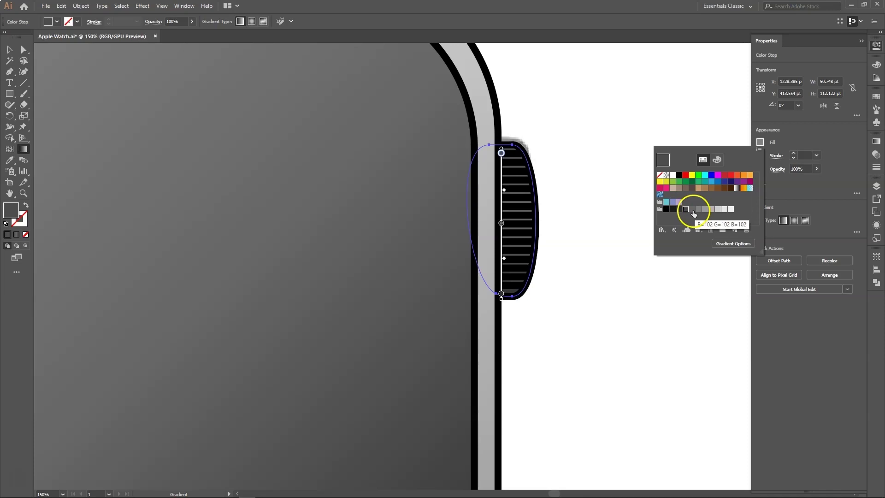
click(693, 211)
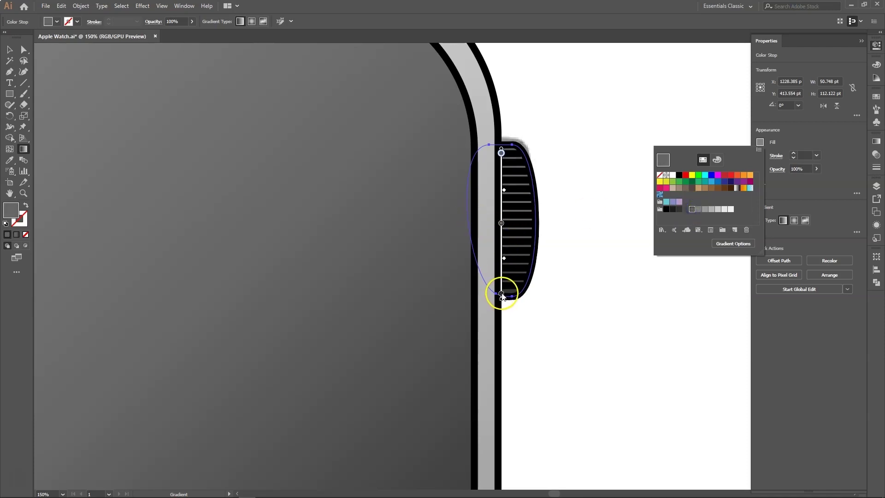
click(501, 294)
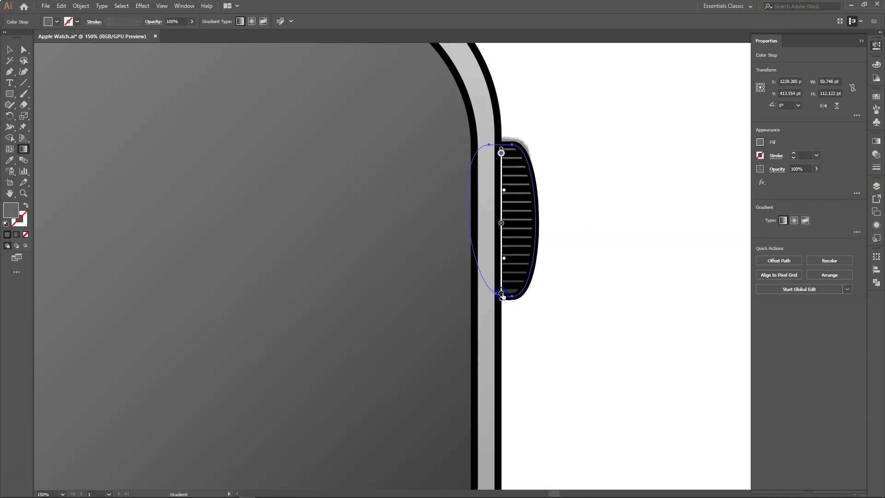
click(760, 142)
click(692, 210)
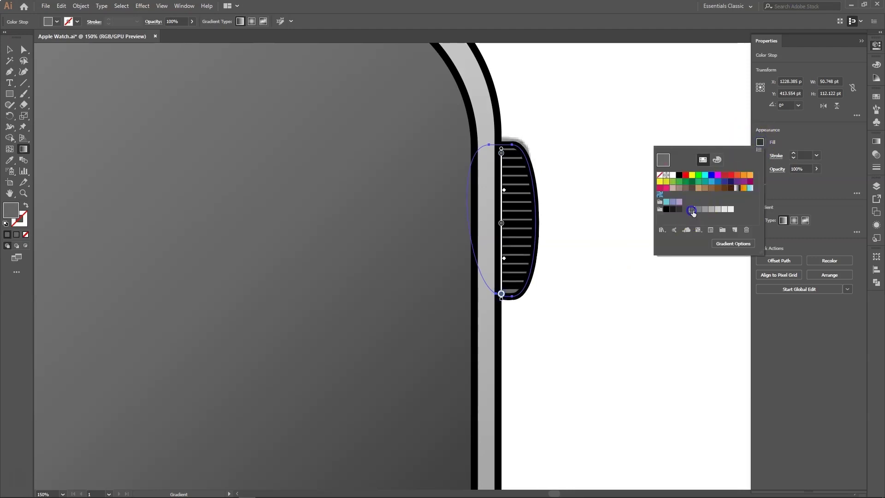
Give the crown gradient's middle stop a lighter, paler grey
click(502, 153)
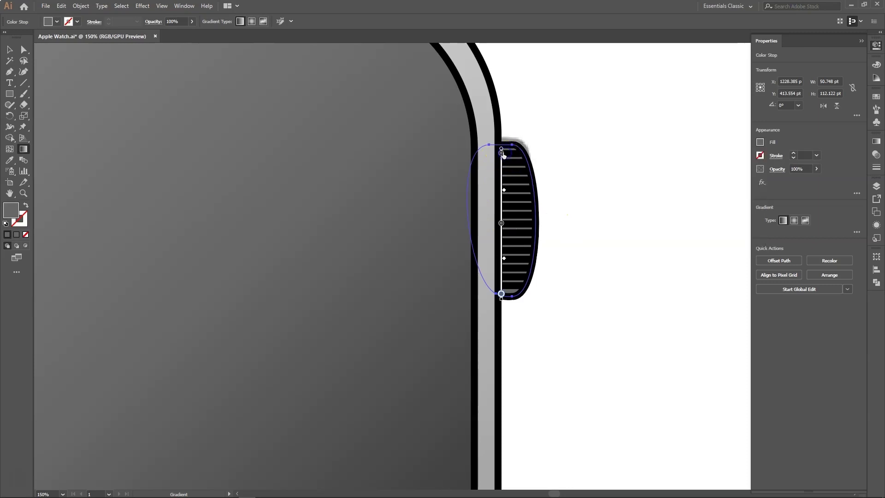
click(760, 142)
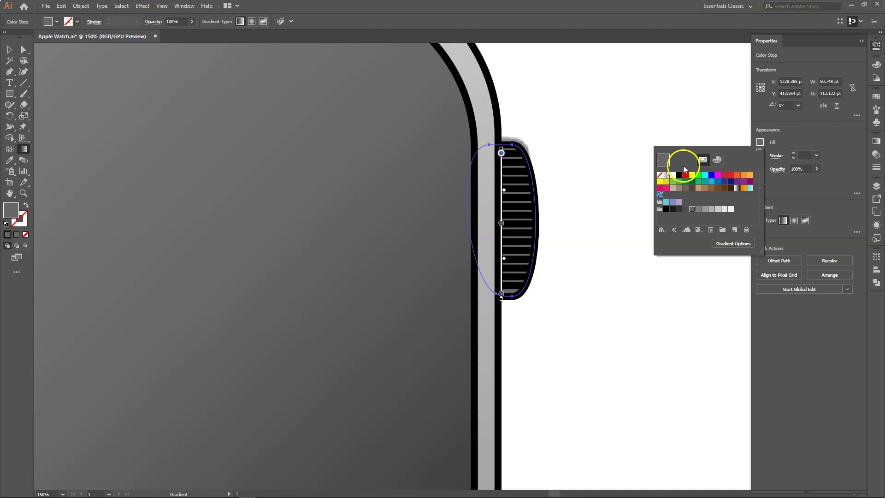
click(501, 294)
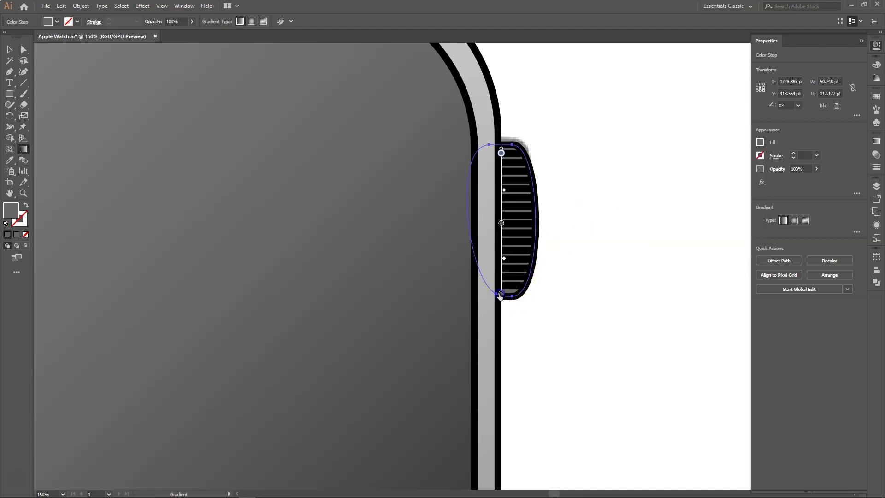
click(759, 142)
click(501, 223)
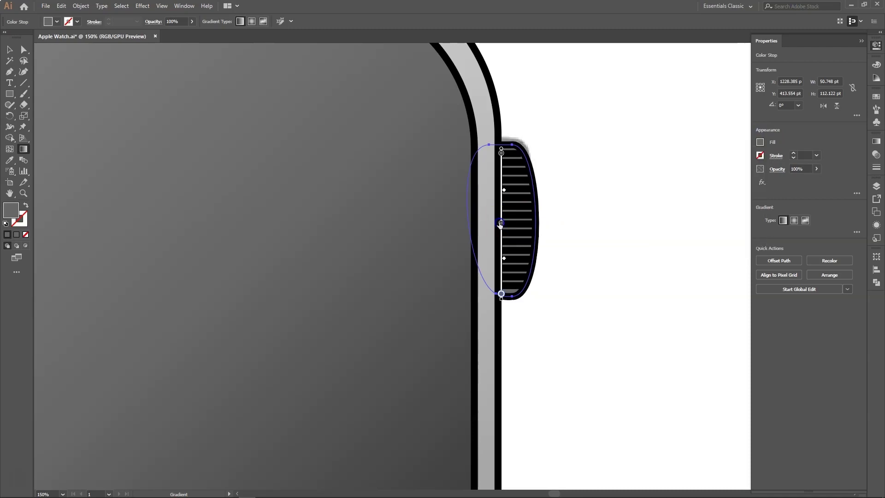
click(759, 142)
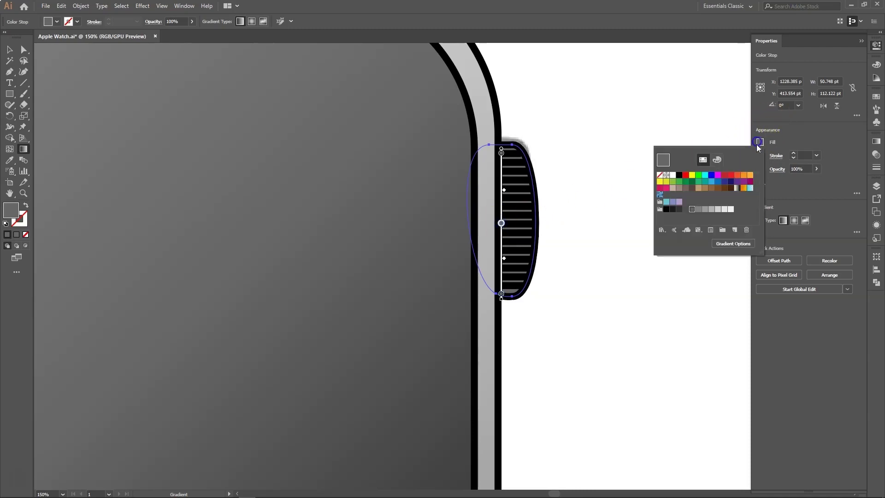
click(698, 209)
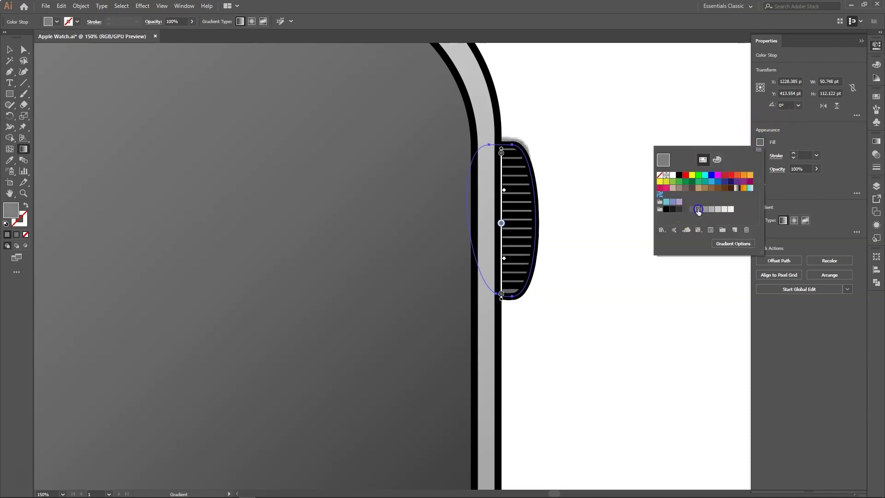
click(706, 210)
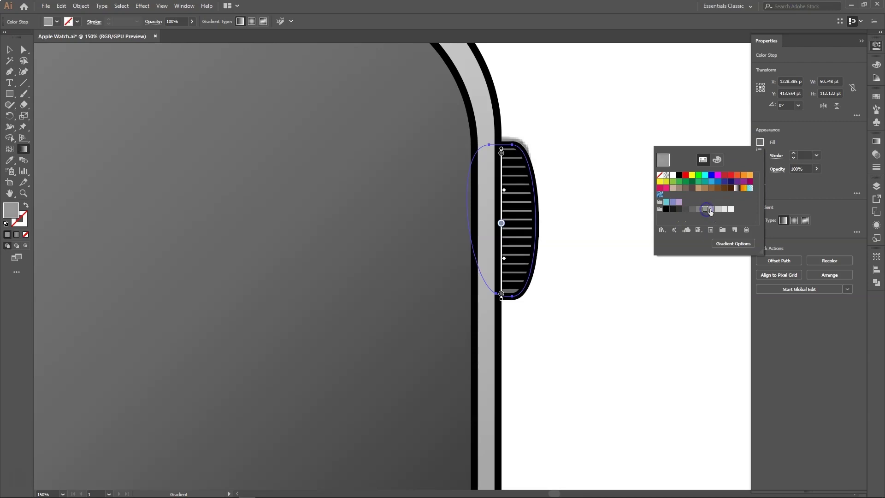
click(760, 142)
Nudge the middle grey stop slightly upward, then deselect the crown
click(503, 224)
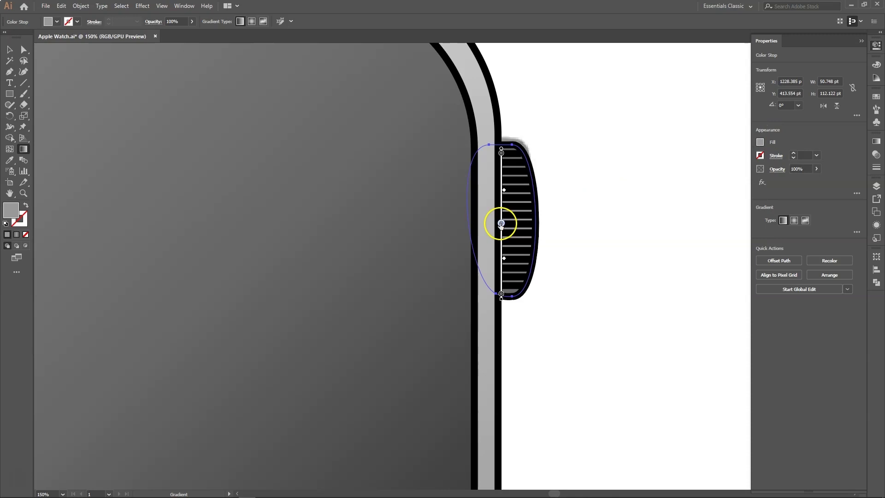
drag(501, 225, 501, 220)
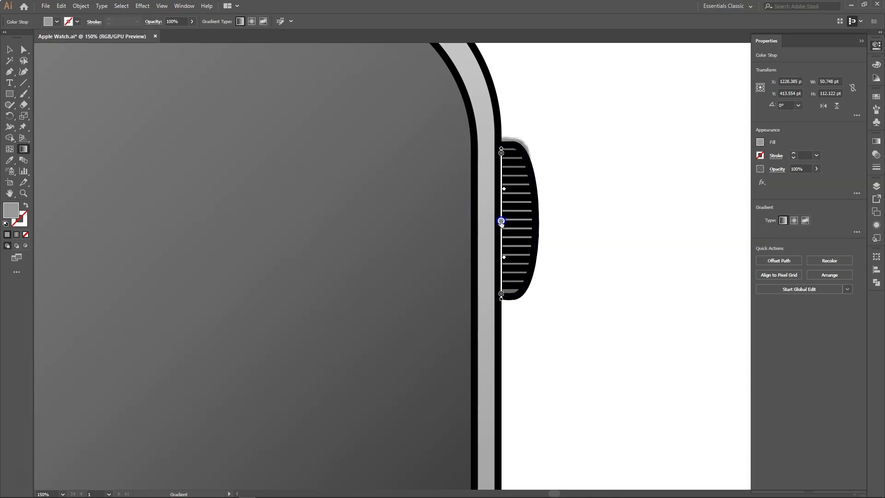
click(590, 203)
click(598, 198)
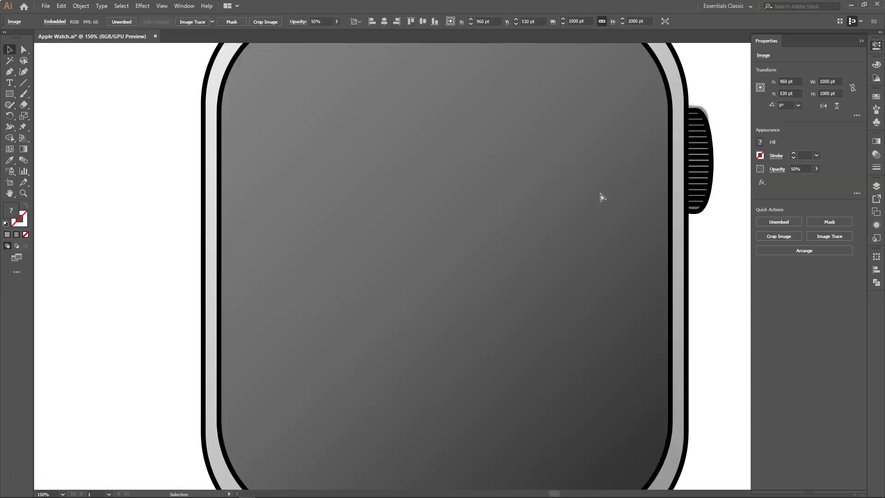
Zoom out to 33.33% and deselect to view the finished watch on its artboard
key(ctrl+minus)
key(ctrl+minus)
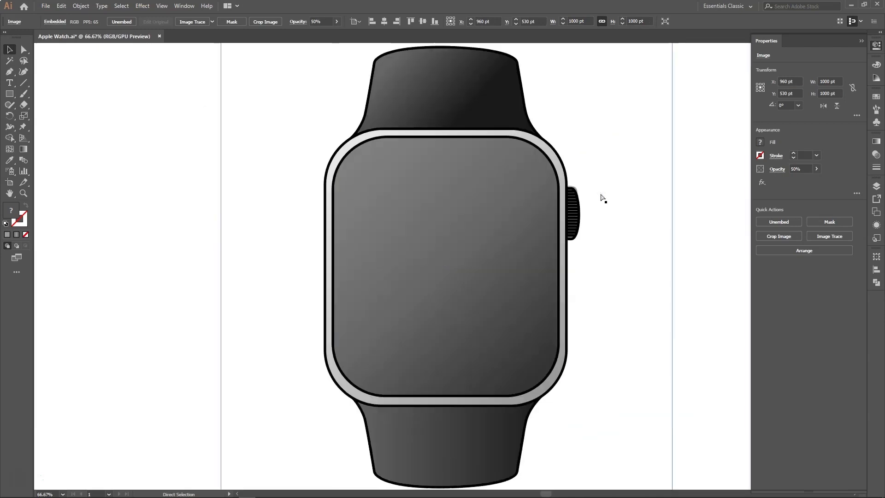
key(ctrl+minus)
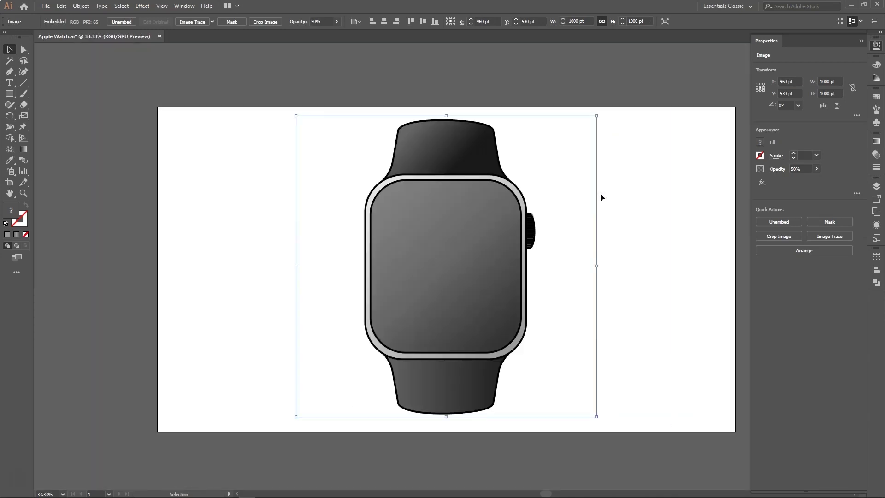
click(658, 258)
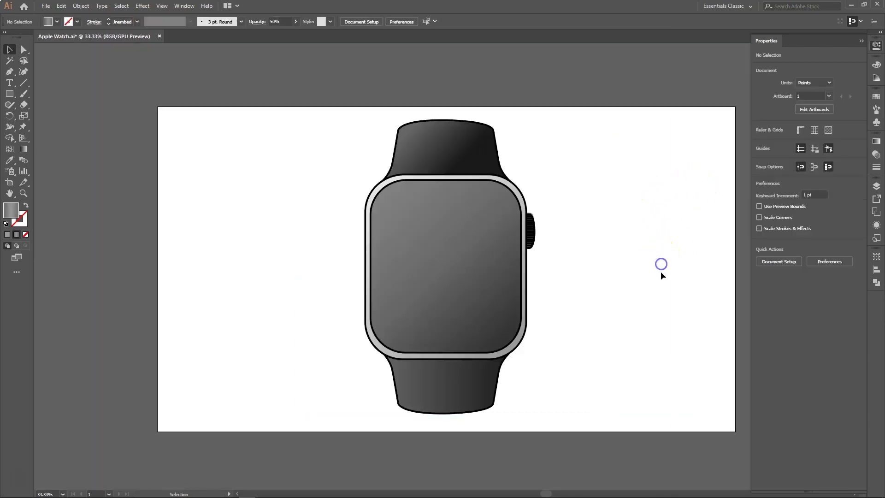